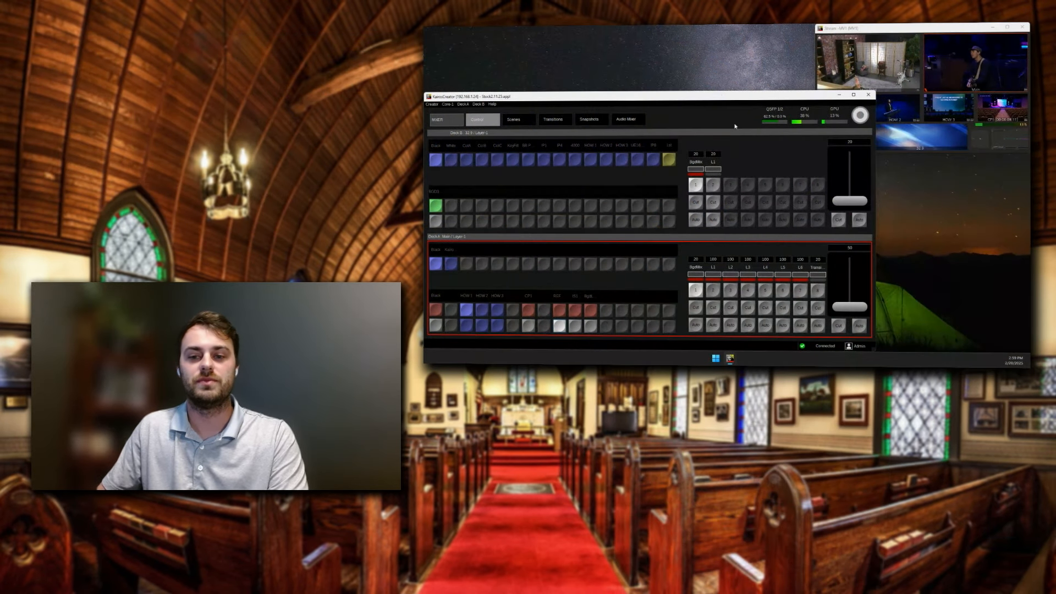
# Step: Bring the MV1 stream window in front of the mixer window and shift it slightly
pyautogui.moveTo(729, 99); pyautogui.dragTo(732, 96)
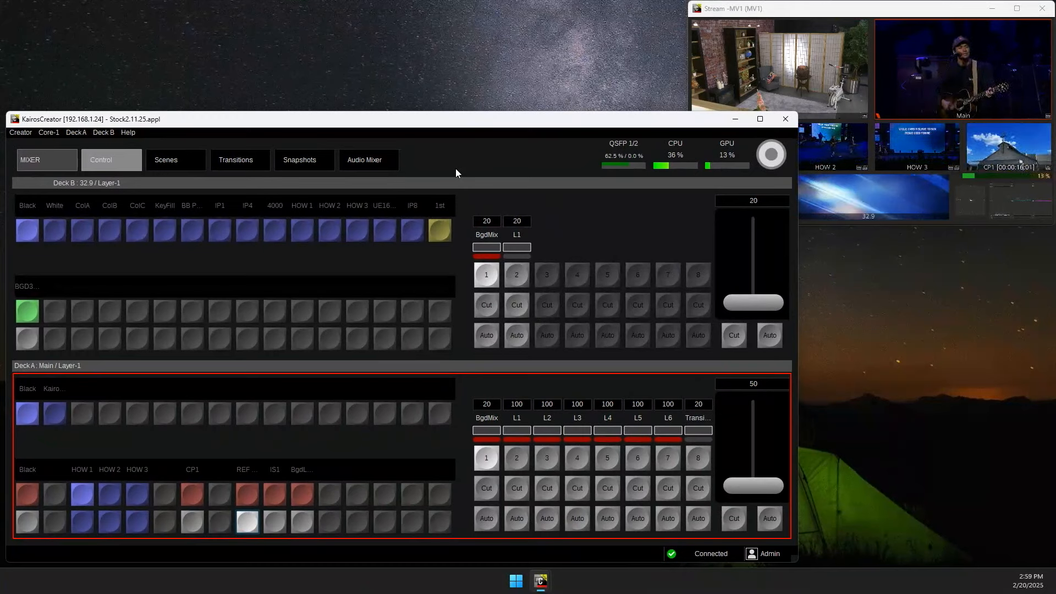
pyautogui.click(912, 24)
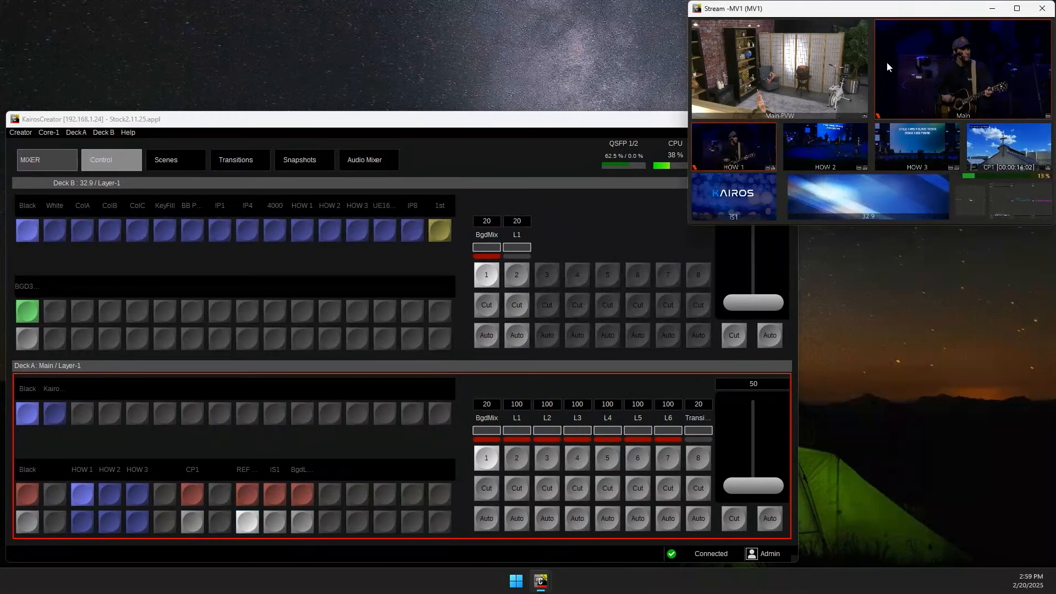
pyautogui.moveTo(849, 18)
pyautogui.mouseDown()
pyautogui.moveTo(830, 26)
pyautogui.moveTo(848, 25)
pyautogui.mouseUp()
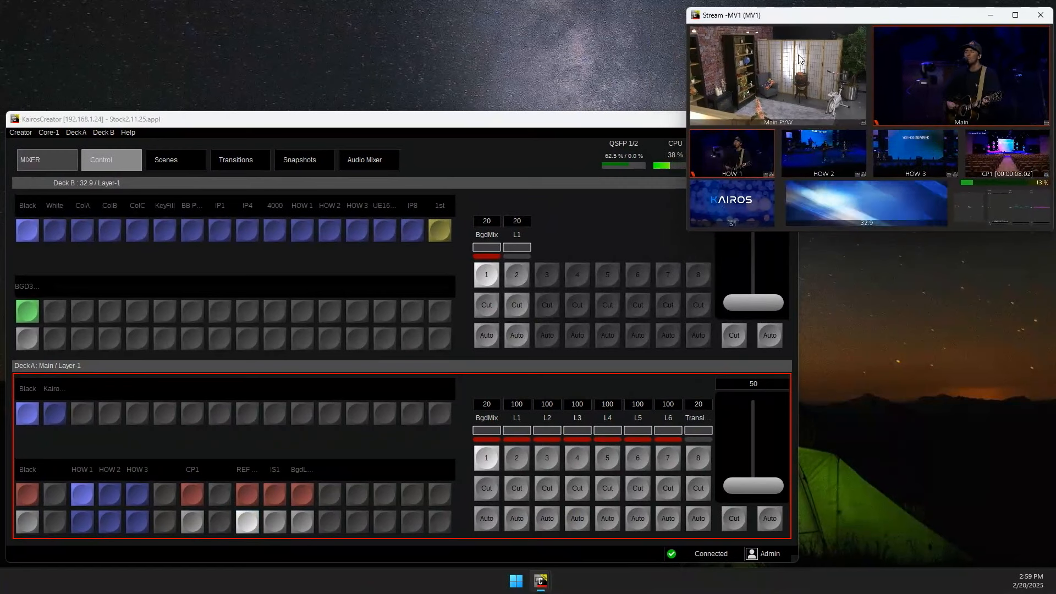
pyautogui.moveTo(809, 21); pyautogui.dragTo(805, 18)
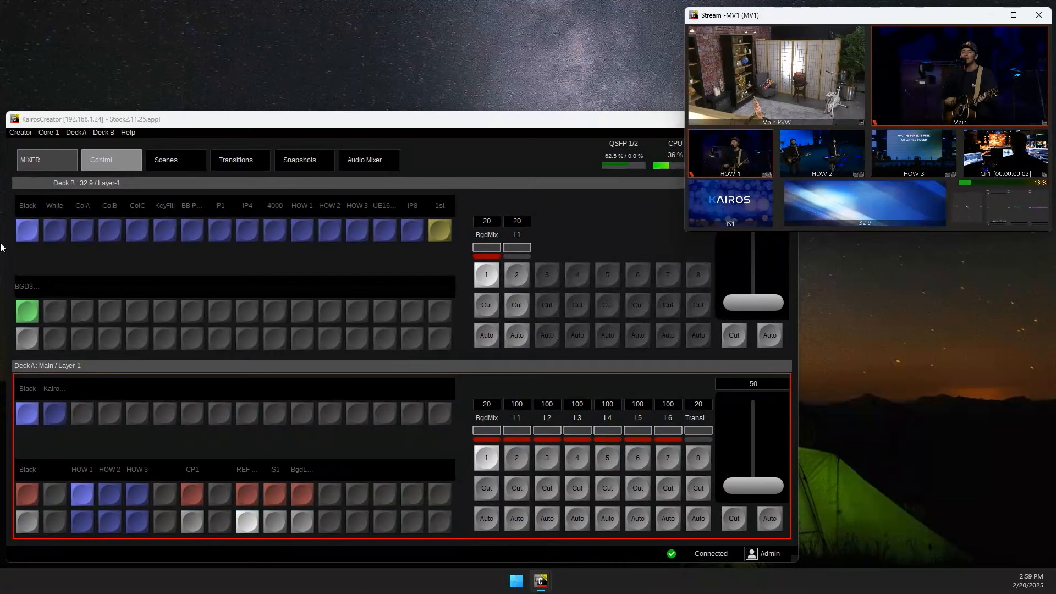
# Step: Open the input configuration and pan the REF LEFT UE 50 camera right and back left
pyautogui.click(35, 166)
pyautogui.click(163, 315)
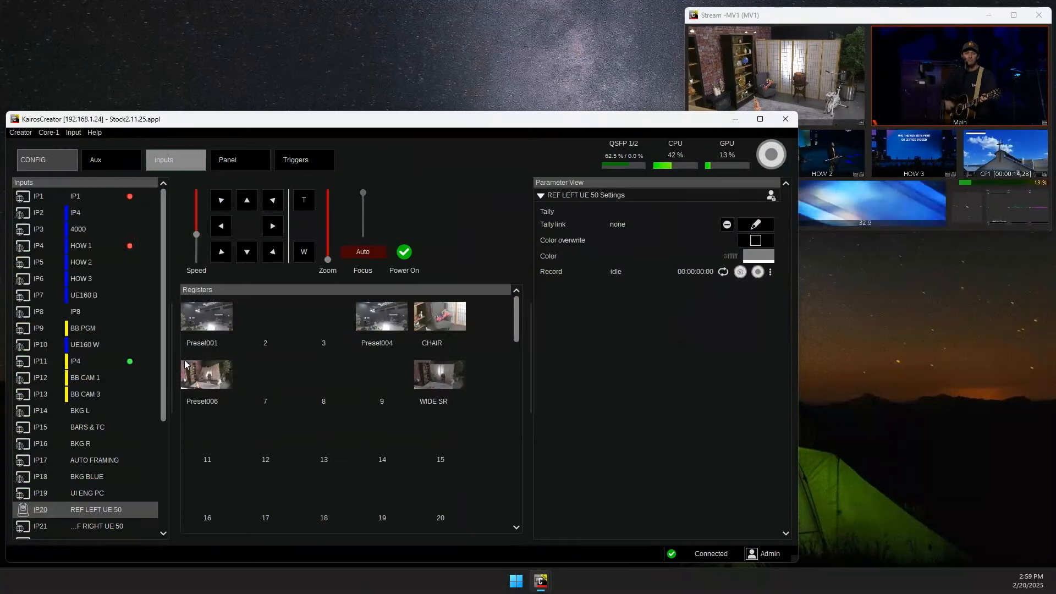
pyautogui.click(277, 225)
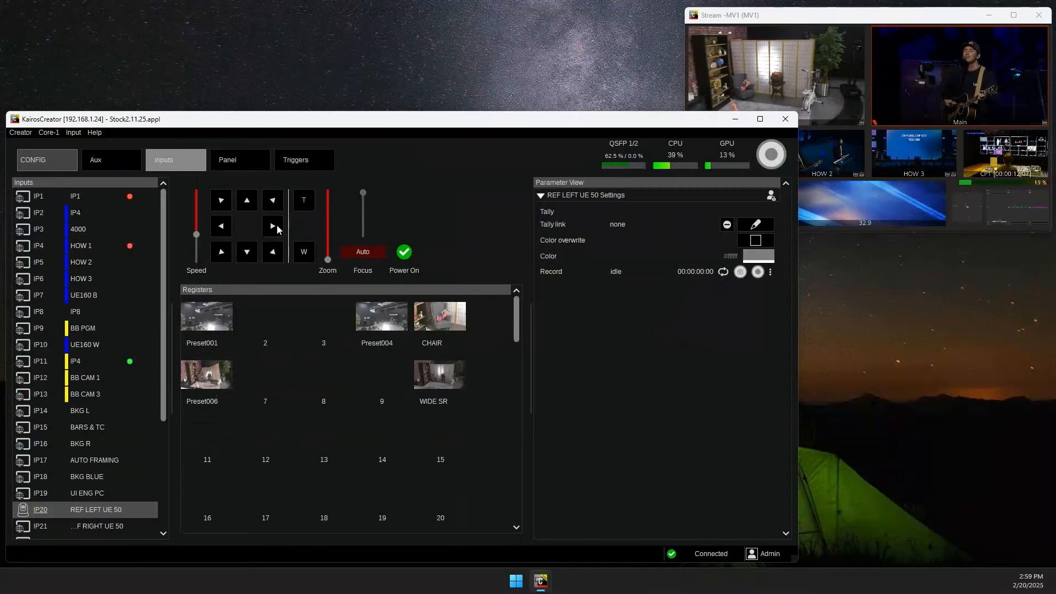
pyautogui.click(223, 227)
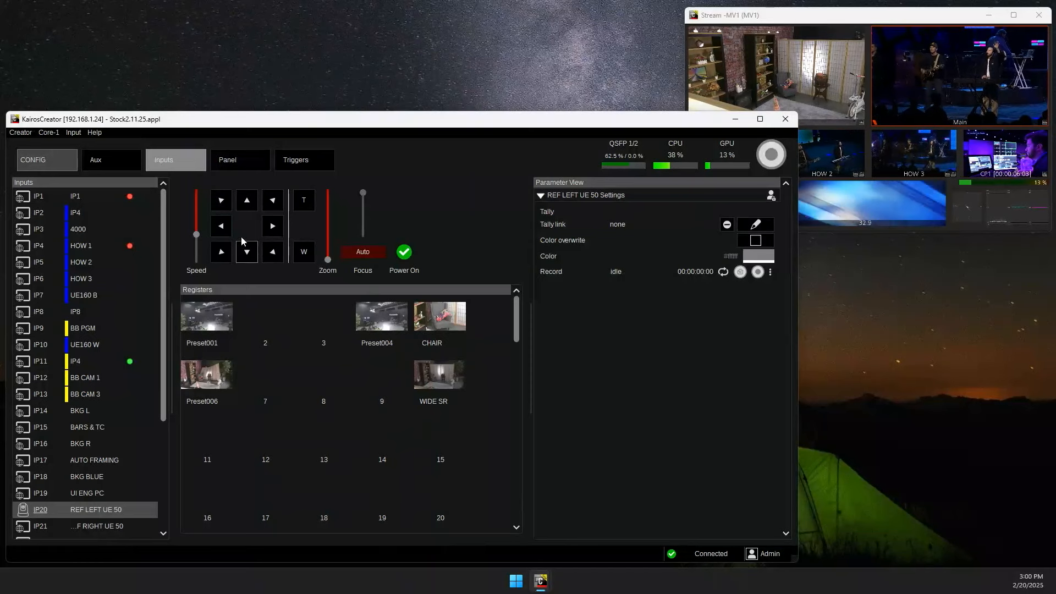
# Step: Return to the mixer's control page and bring the MV1 stream window to the front
pyautogui.click(52, 163)
pyautogui.click(119, 187)
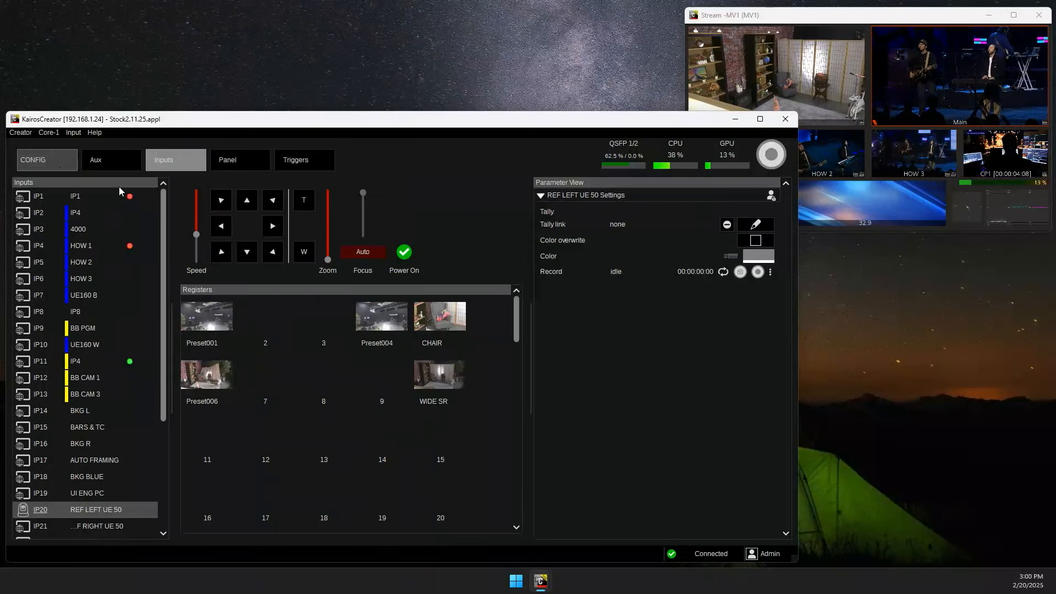
pyautogui.click(824, 123)
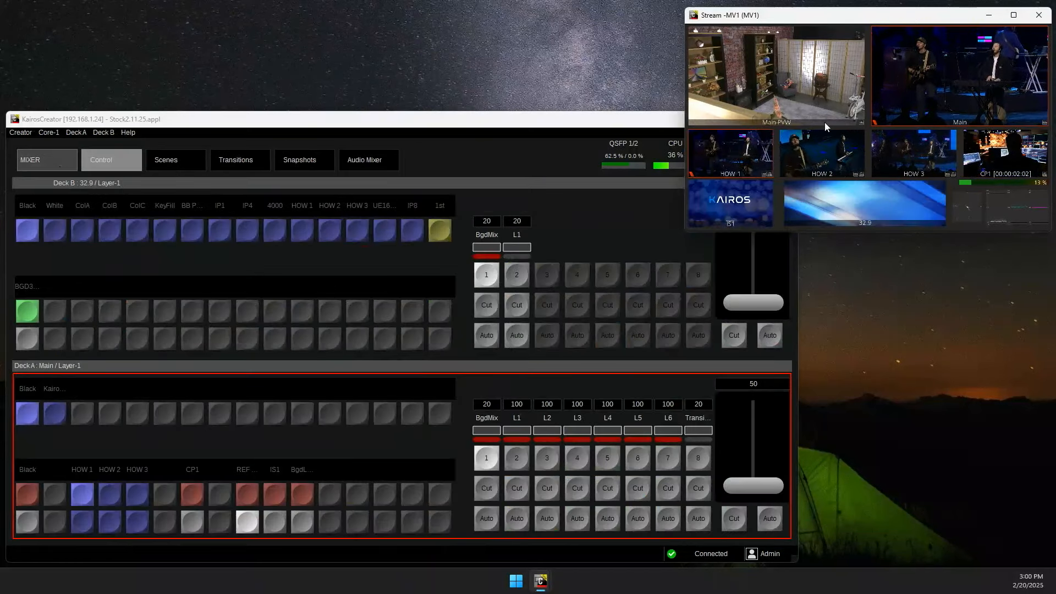
# Step: Open a live view window, shrink it, and switch its stream to Multiviewer2
pyautogui.click(48, 133)
pyautogui.moveTo(20, 133)
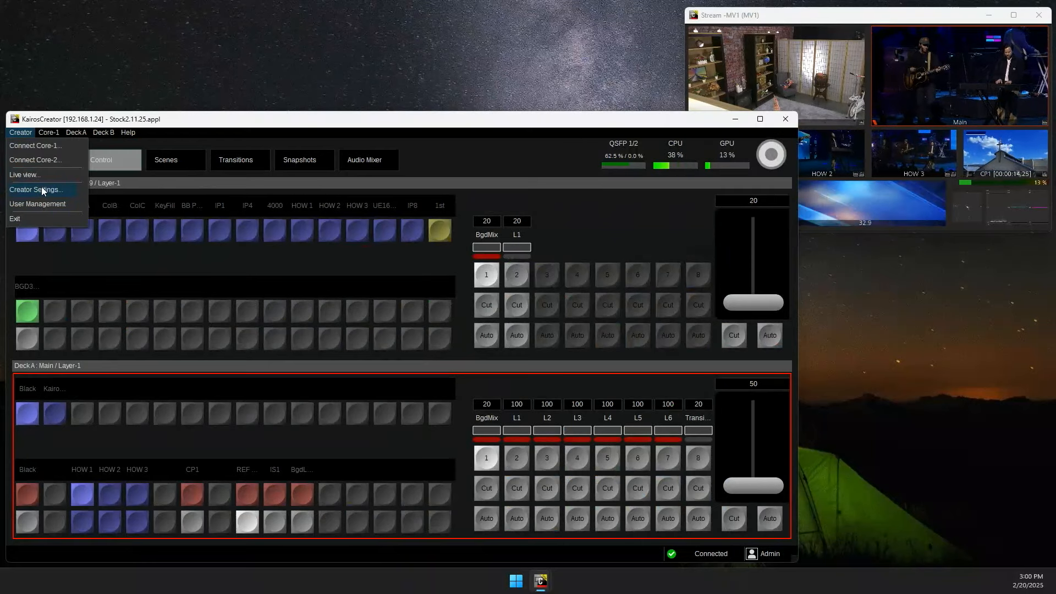
pyautogui.click(41, 187)
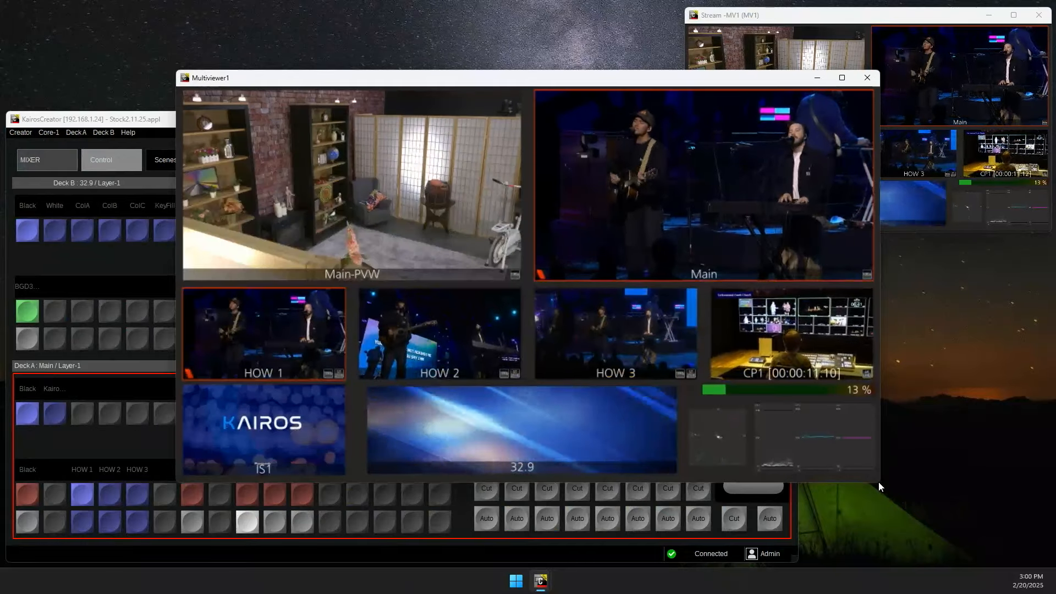
pyautogui.moveTo(879, 481); pyautogui.dragTo(688, 336)
pyautogui.rightClick(419, 191)
pyautogui.moveTo(467, 211)
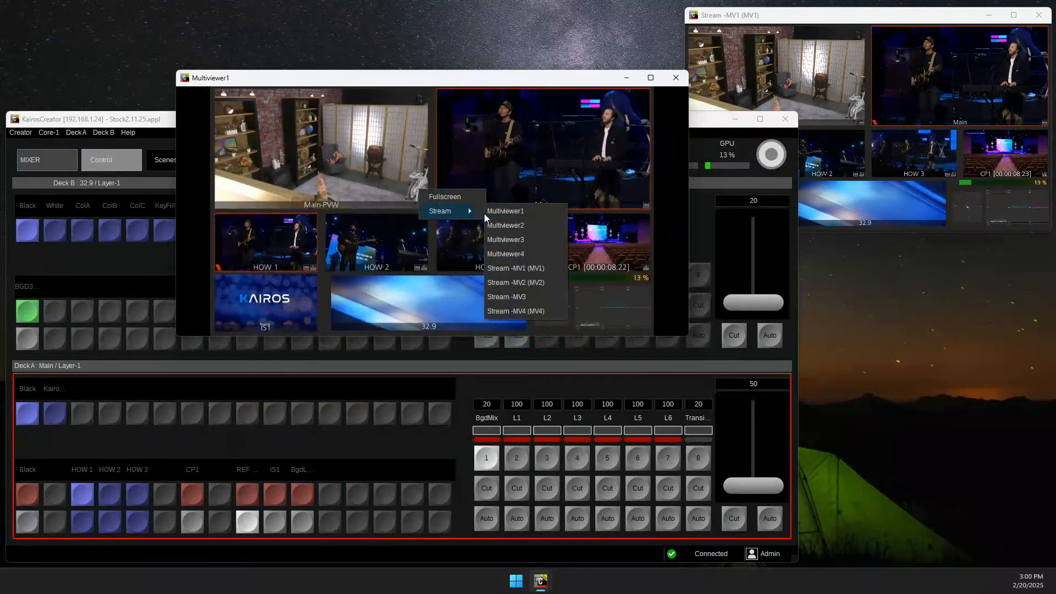
pyautogui.click(506, 226)
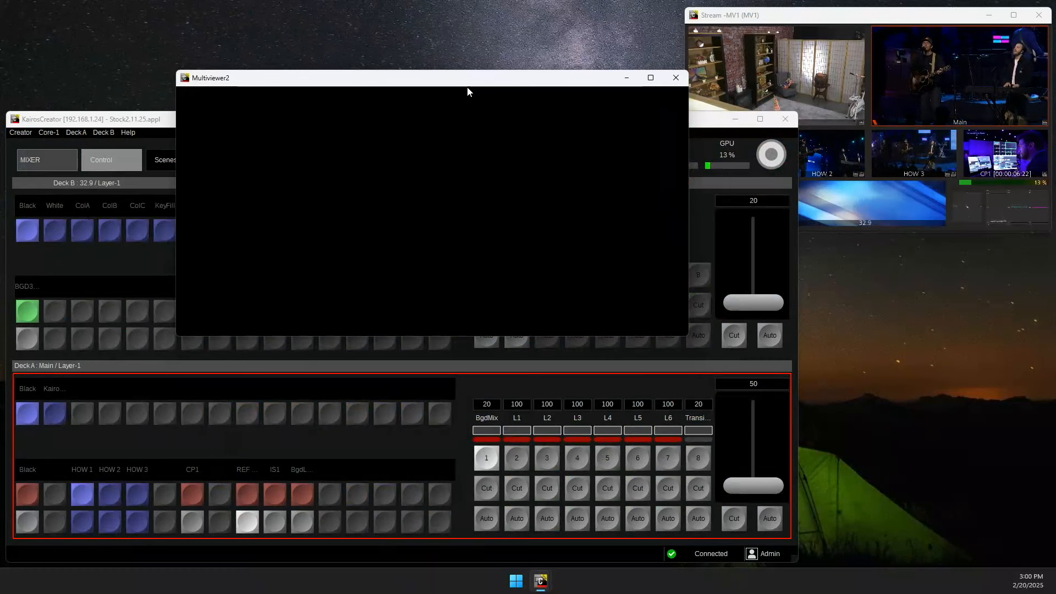
# Step: Reposition the Multiviewer2 live view over the mixer window and close it
pyautogui.moveTo(467, 82); pyautogui.dragTo(742, 256)
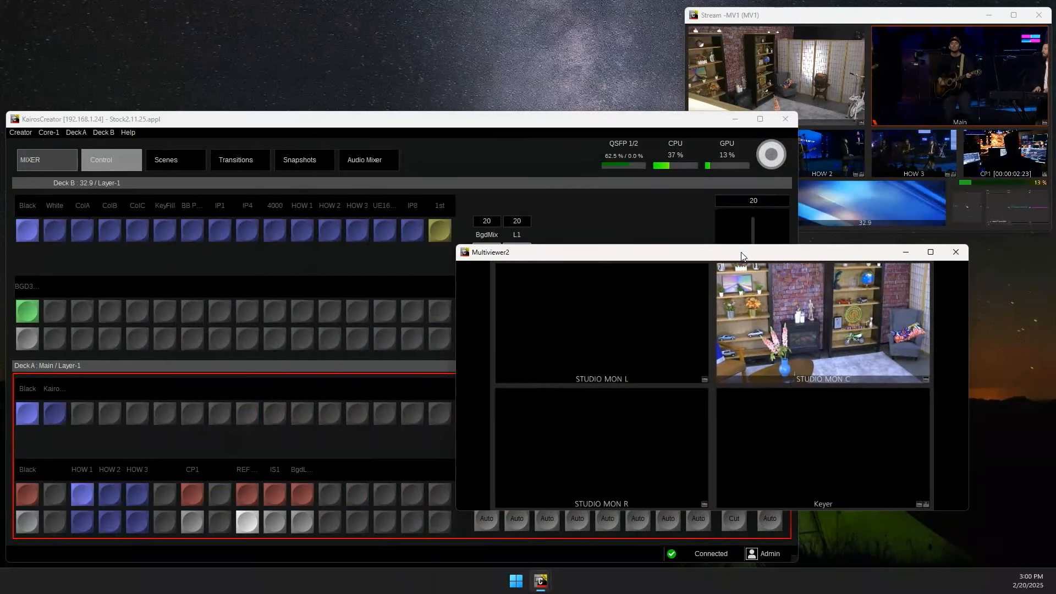
pyautogui.moveTo(740, 254); pyautogui.dragTo(650, 207)
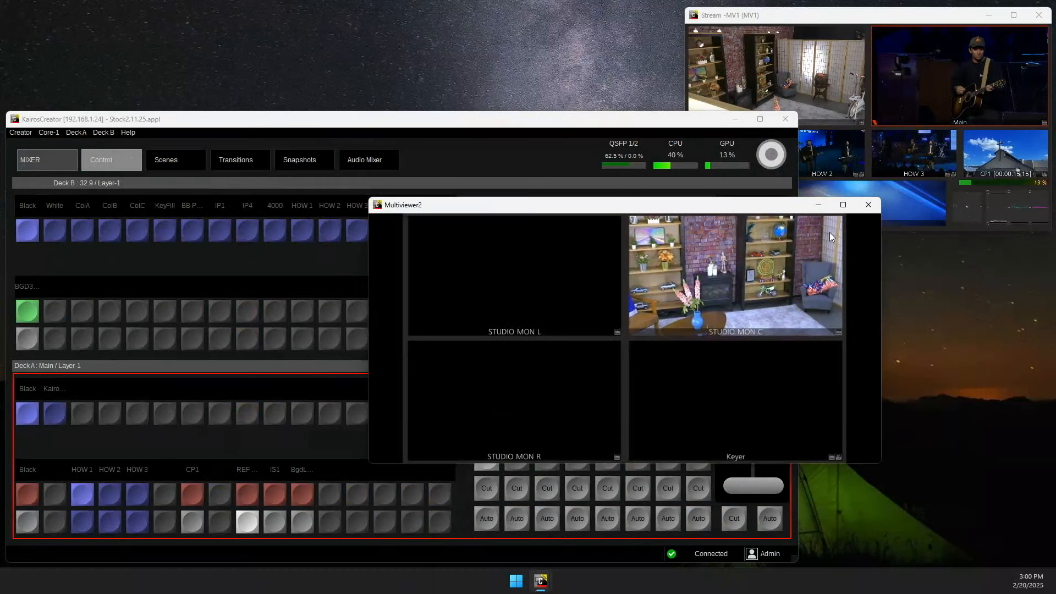
pyautogui.click(868, 208)
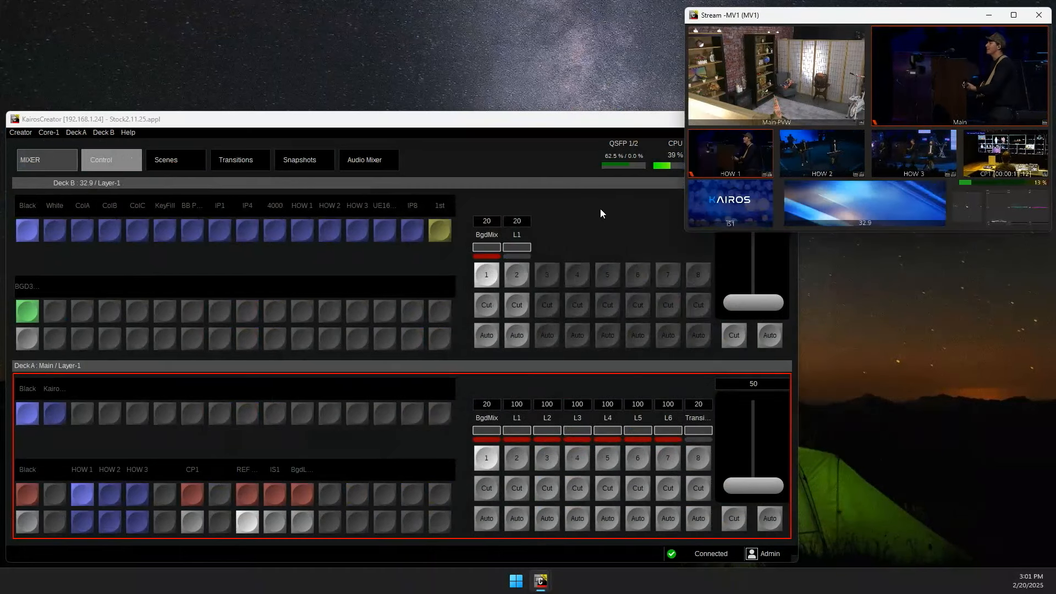
# Step: Switch Deck A's program source to HOW 2, HOW 3, HOW 2 again, and back to HOW 1
pyautogui.click(111, 496)
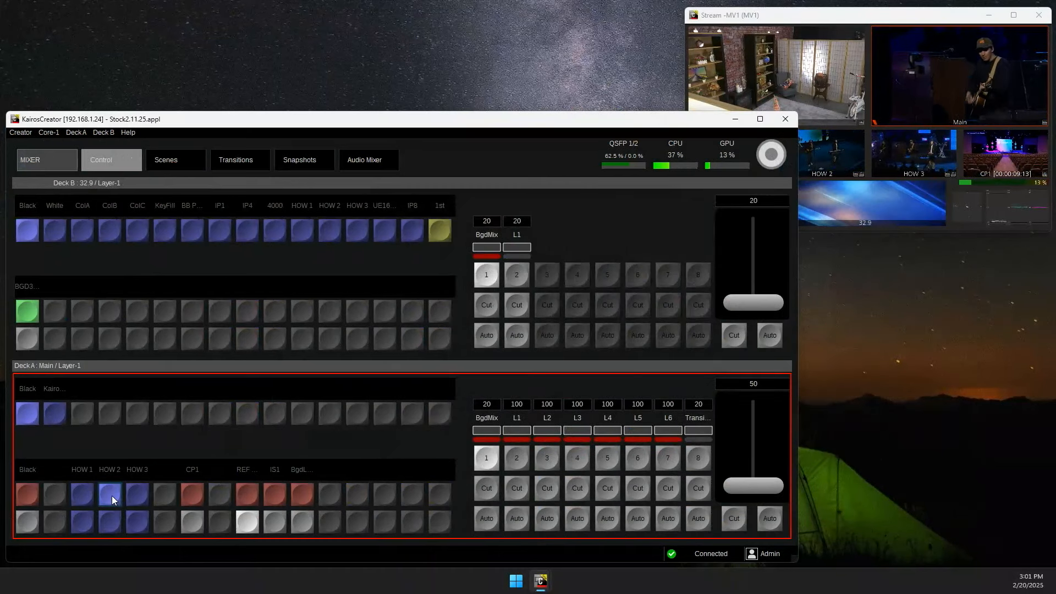
pyautogui.click(137, 496)
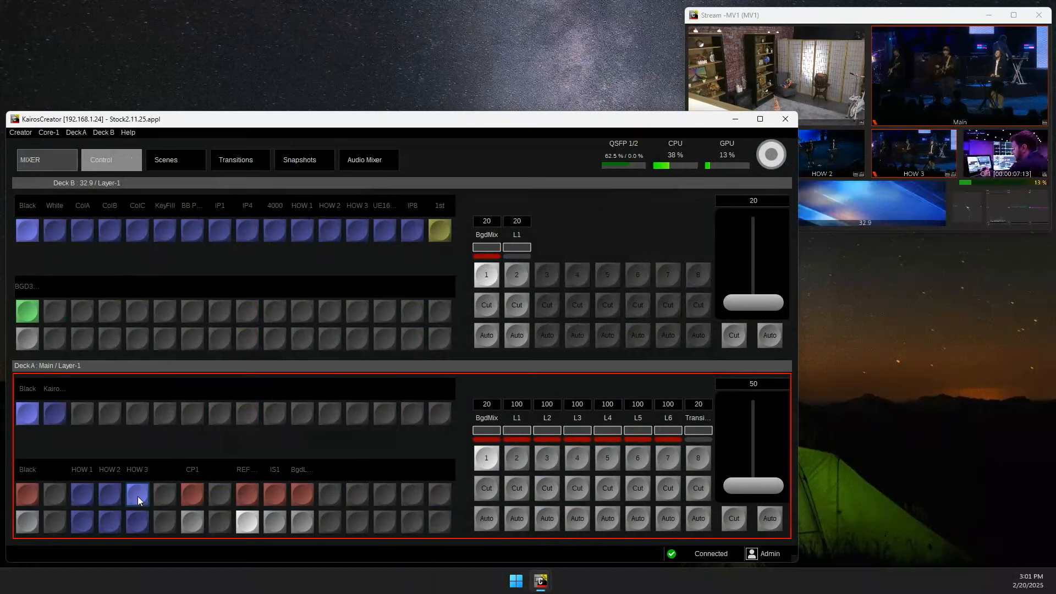
pyautogui.click(108, 498)
pyautogui.click(89, 498)
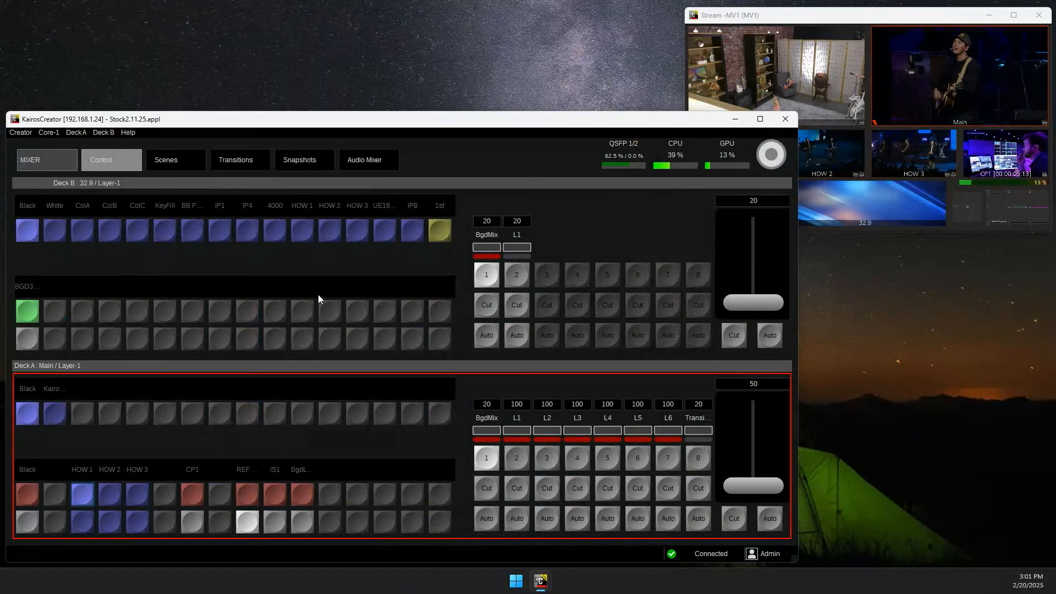
# Step: Swap Deck A's program and preview sources and back, first with the transition fader and then with hard cuts
pyautogui.moveTo(760, 486); pyautogui.dragTo(755, 379)
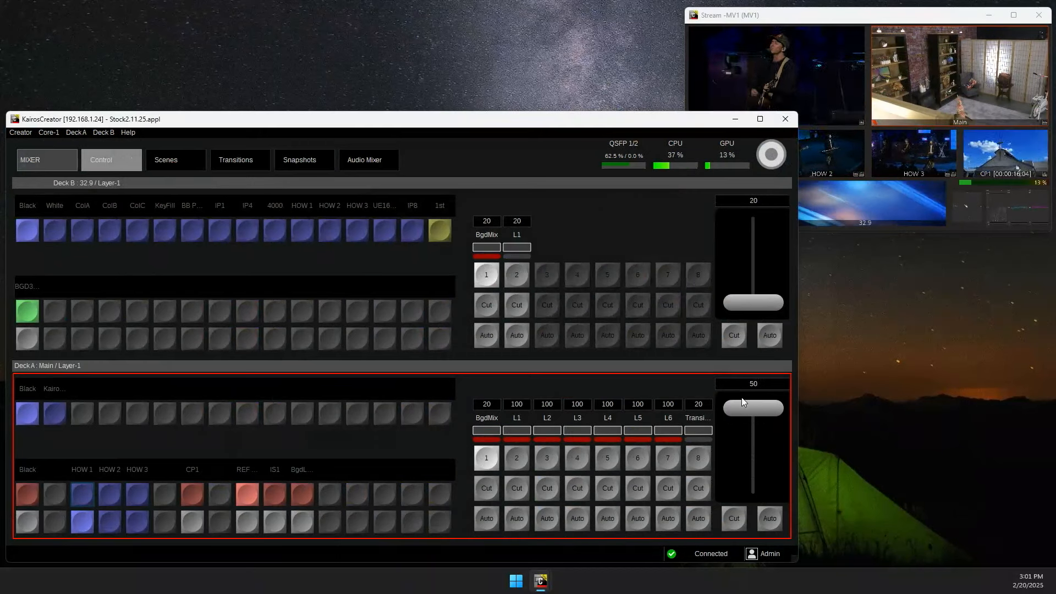
pyautogui.moveTo(757, 411); pyautogui.dragTo(764, 499)
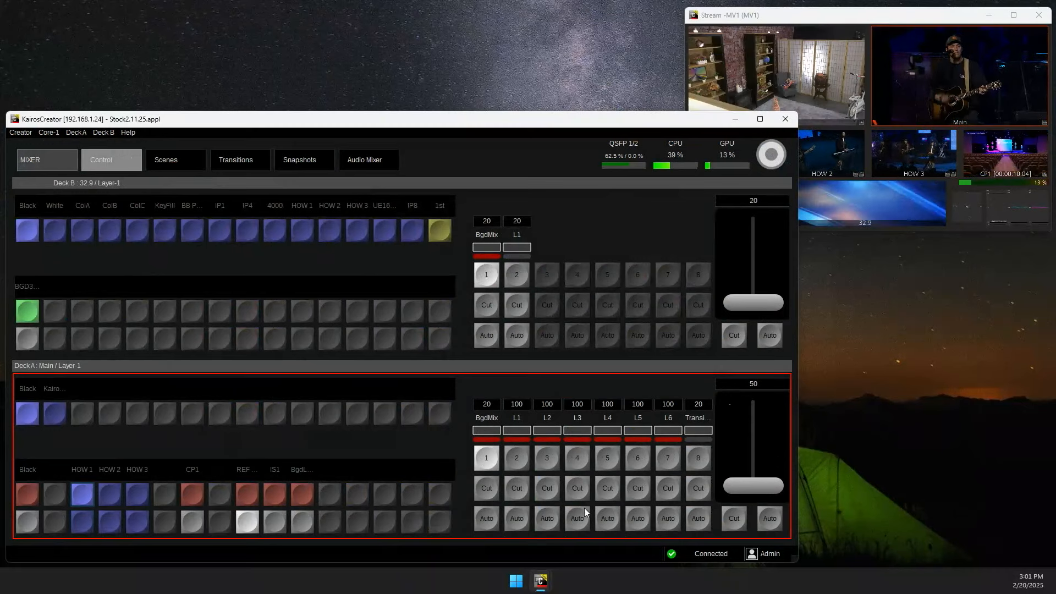
pyautogui.click(738, 519)
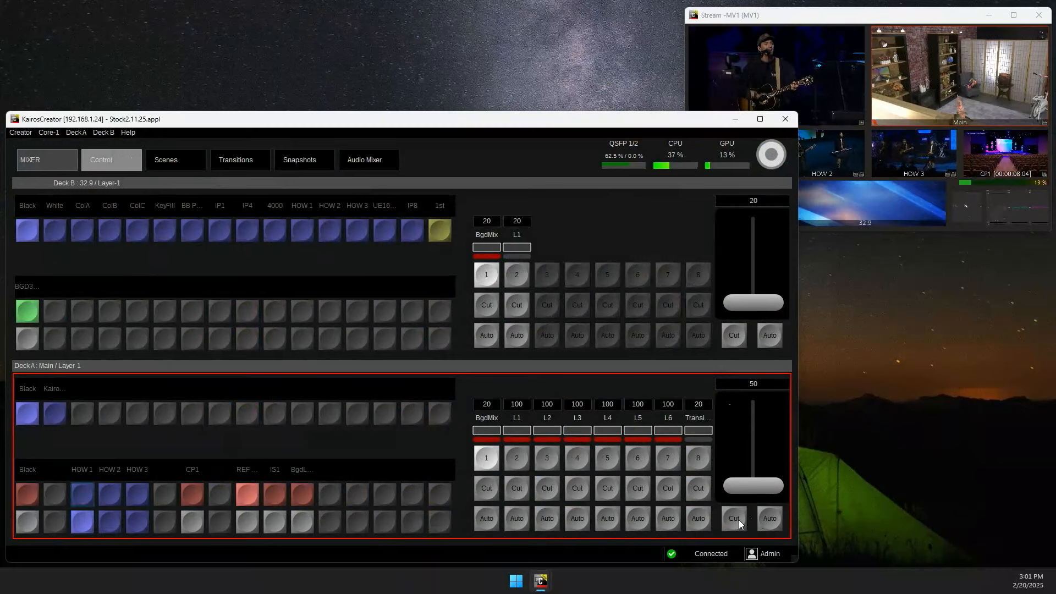
pyautogui.click(738, 519)
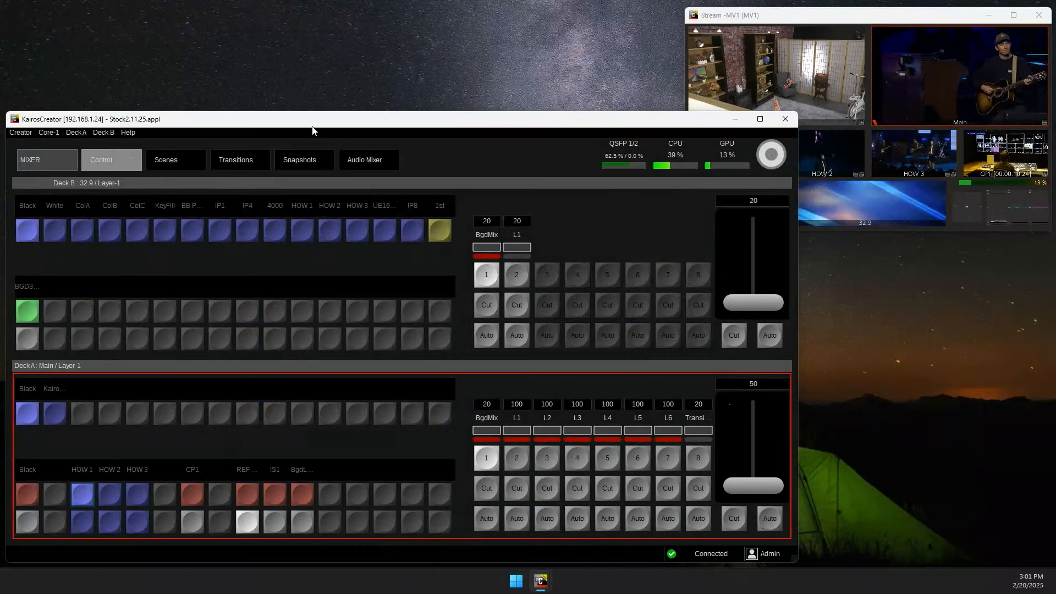
pyautogui.click(833, 25)
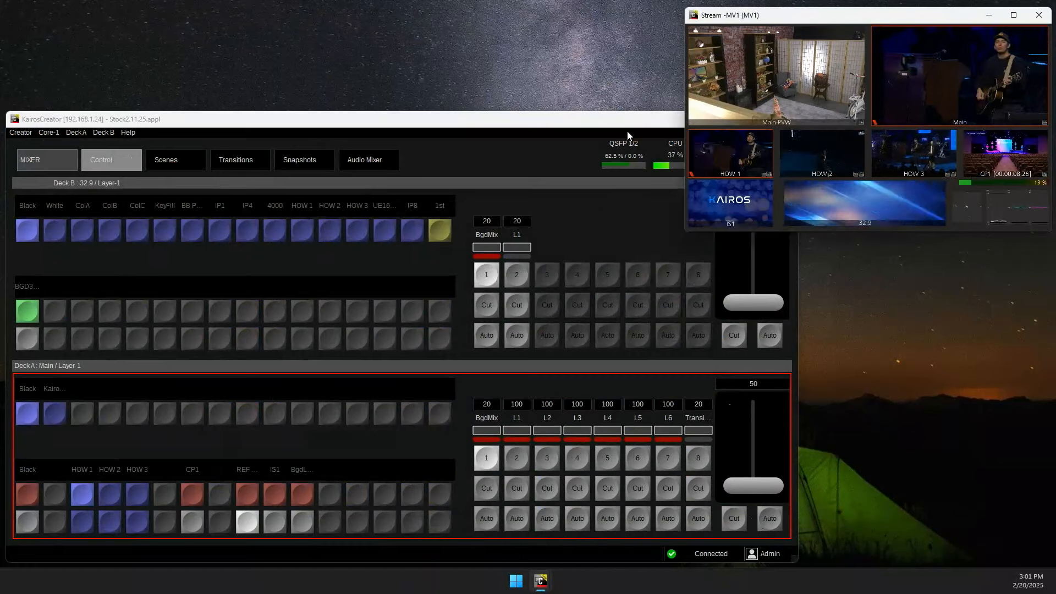
pyautogui.click(495, 142)
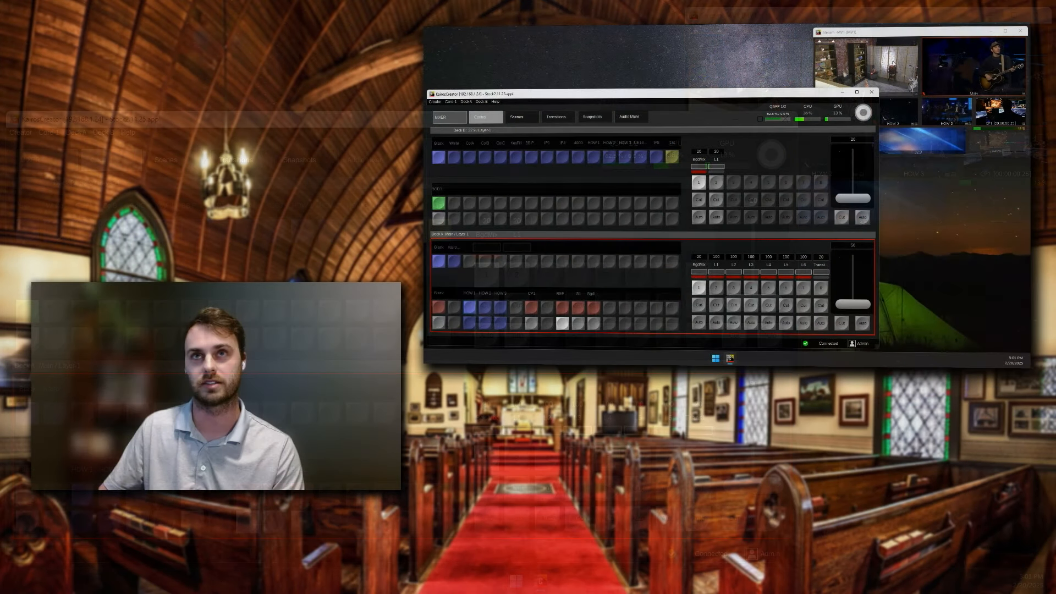
pyautogui.click(883, 38)
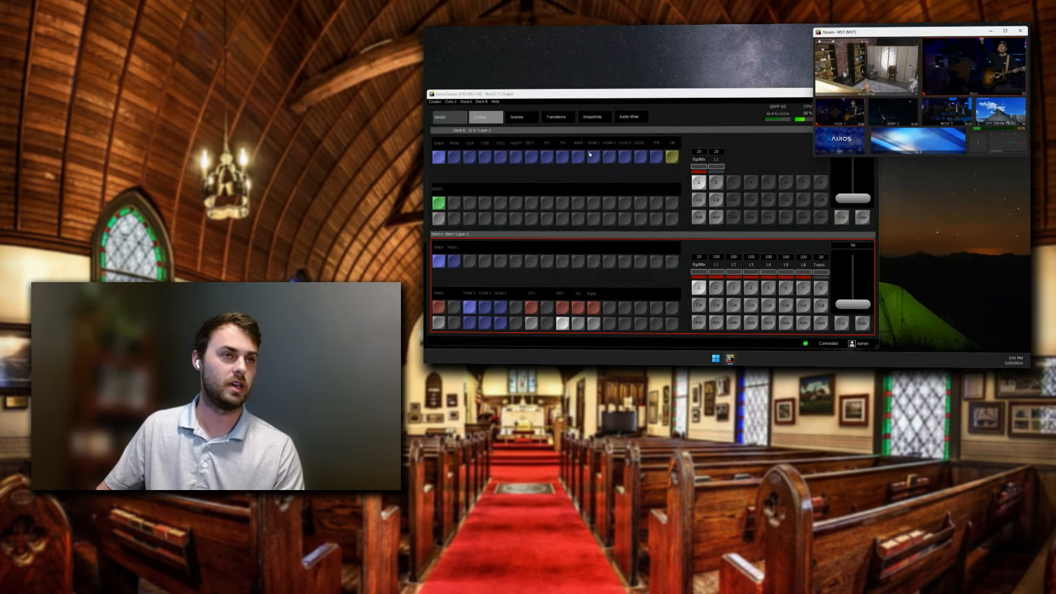
# Step: Look over the overview of pages available to the Admin user and close it
pyautogui.click(449, 117)
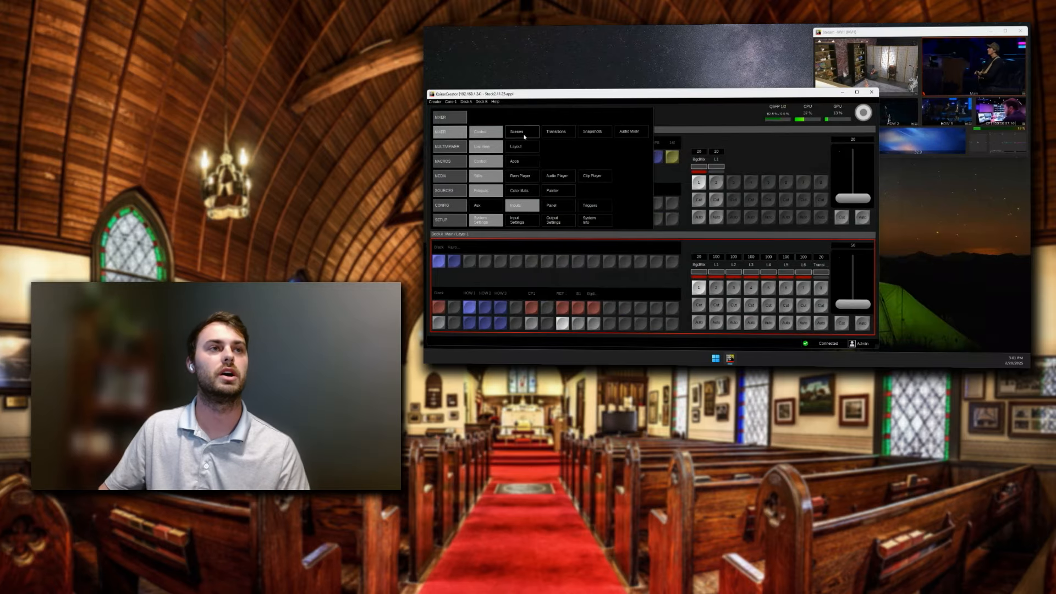
pyautogui.click(461, 123)
pyautogui.click(461, 124)
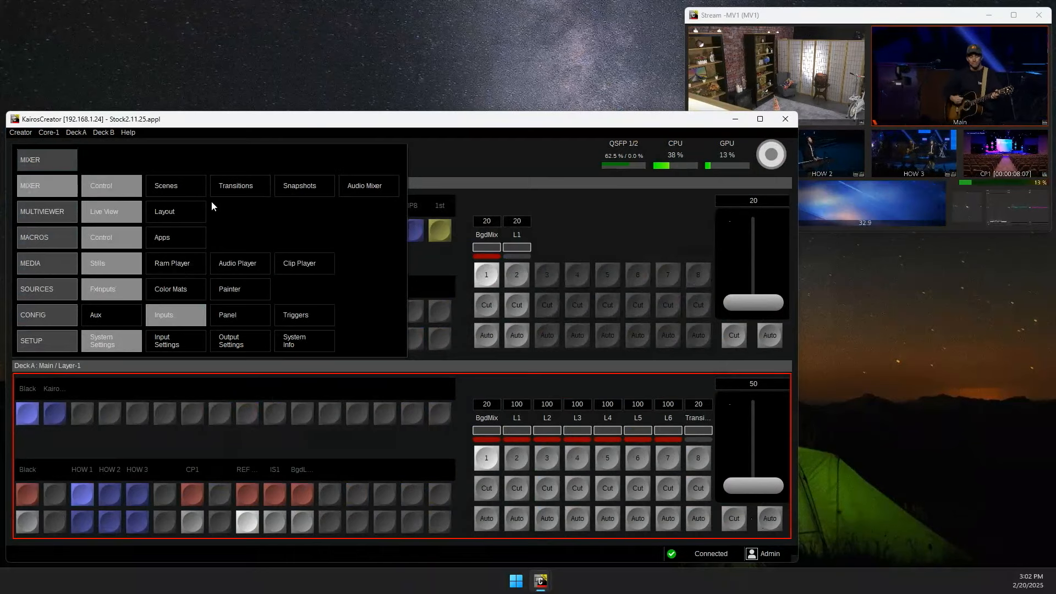
pyautogui.click(58, 161)
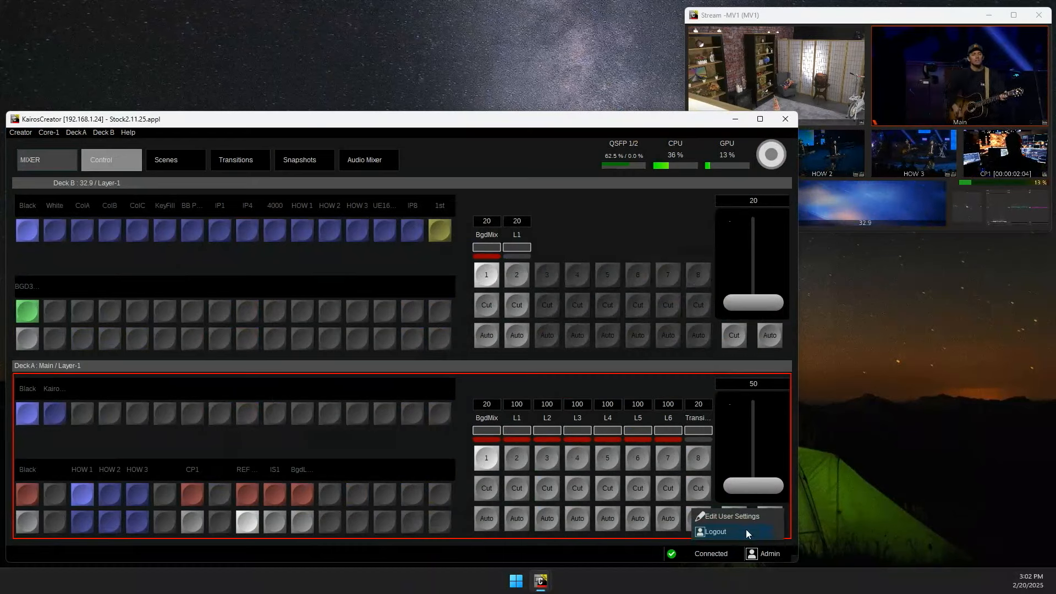
# Step: Log out of the Admin account and log in as the HOW user
pyautogui.click(747, 530)
pyautogui.click(468, 298)
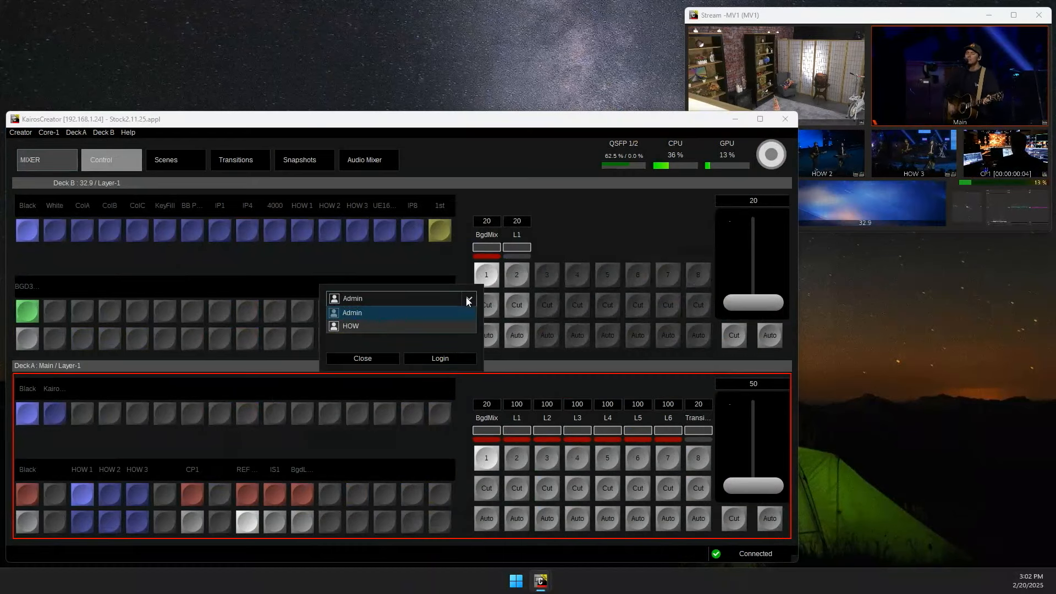
pyautogui.click(360, 326)
pyautogui.click(445, 358)
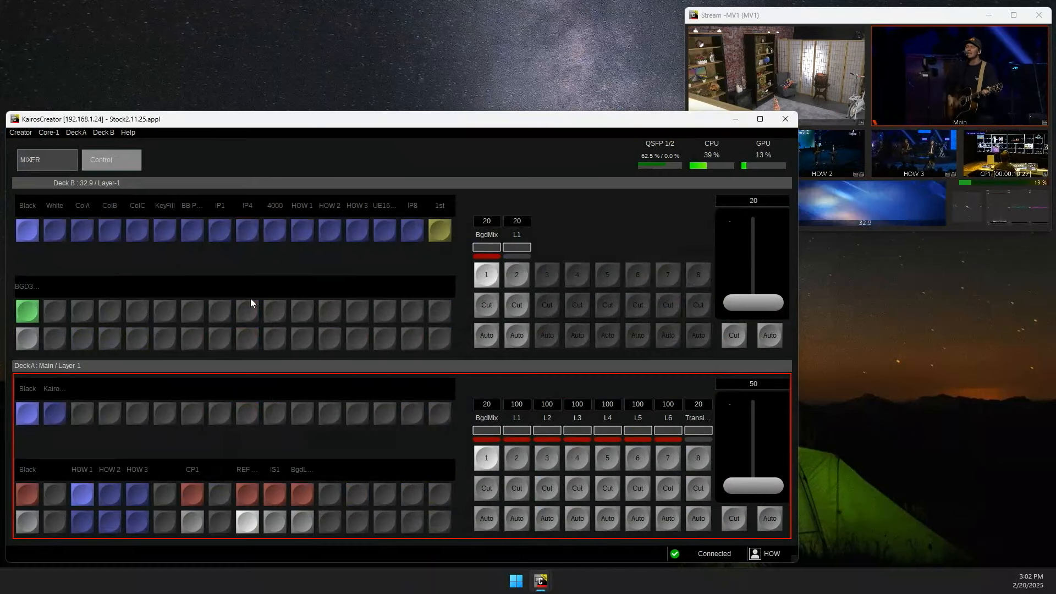
# Step: Examine which mixer, multiviewer and setup pages the HOW user can access, staying on the mixer's control page
pyautogui.click(58, 159)
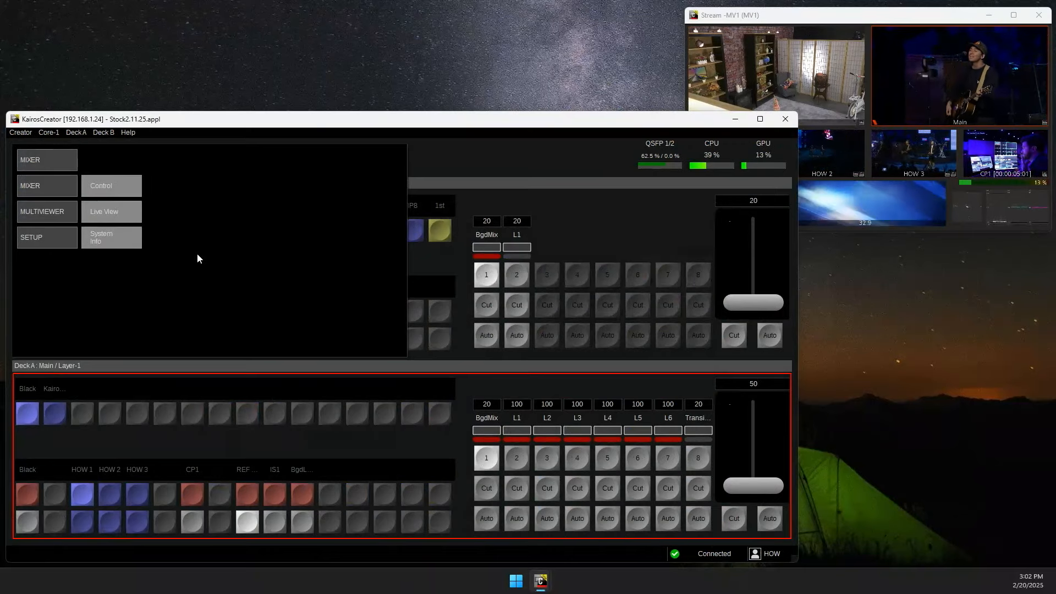
pyautogui.click(111, 185)
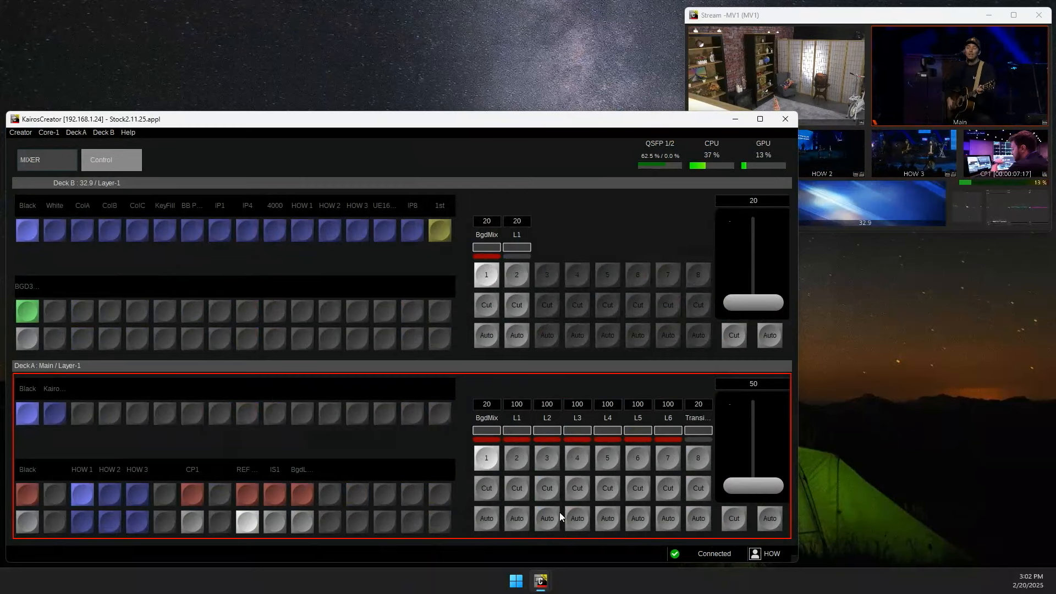
pyautogui.click(47, 160)
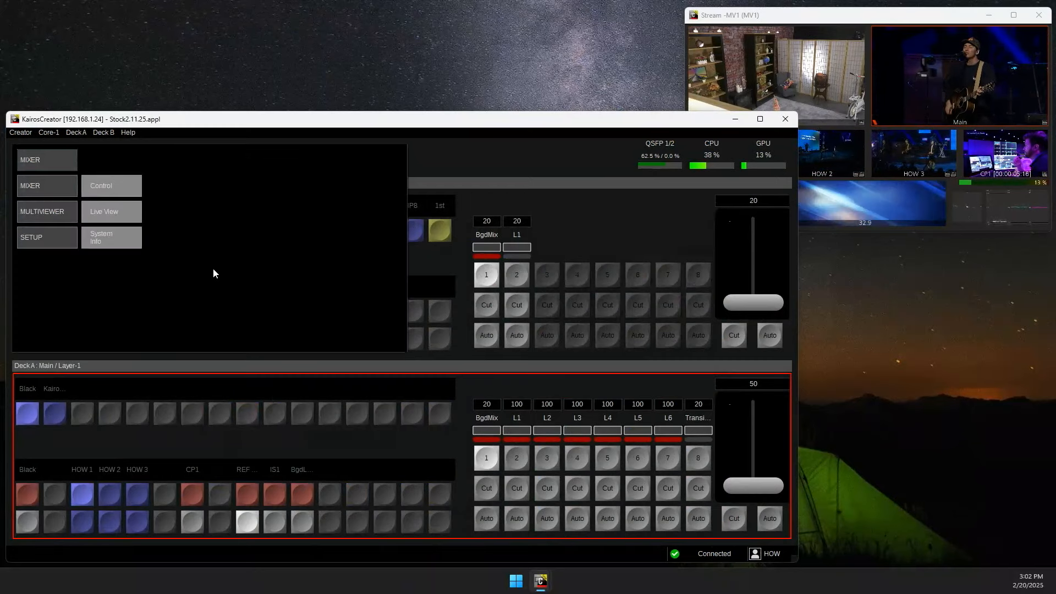
pyautogui.click(29, 161)
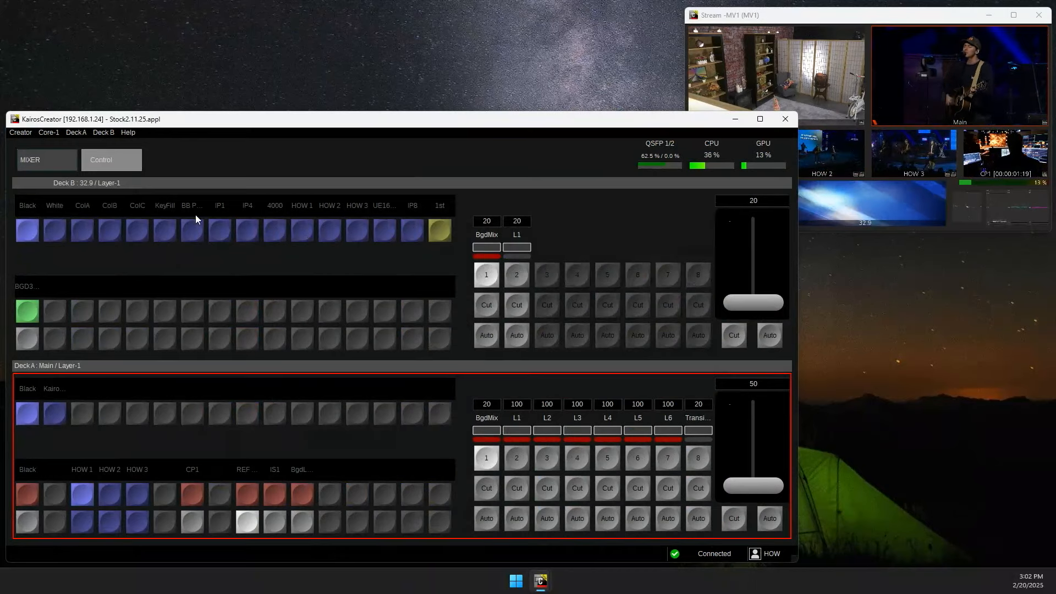
# Step: Check the HOW user's multiviewer live view, ending on the mixer's control page
pyautogui.click(55, 165)
pyautogui.click(104, 209)
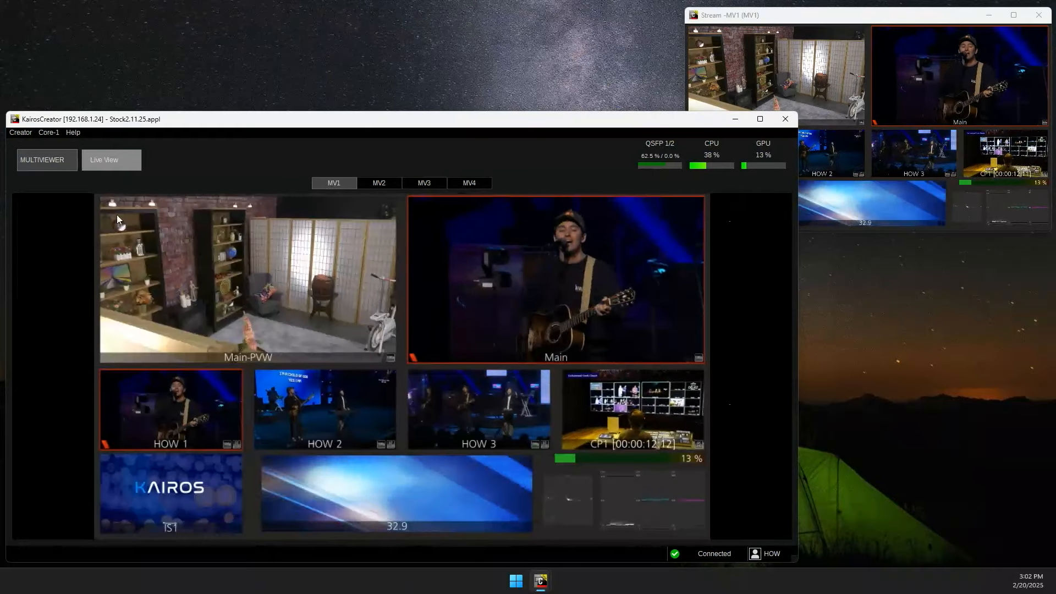
pyautogui.click(49, 163)
pyautogui.click(113, 186)
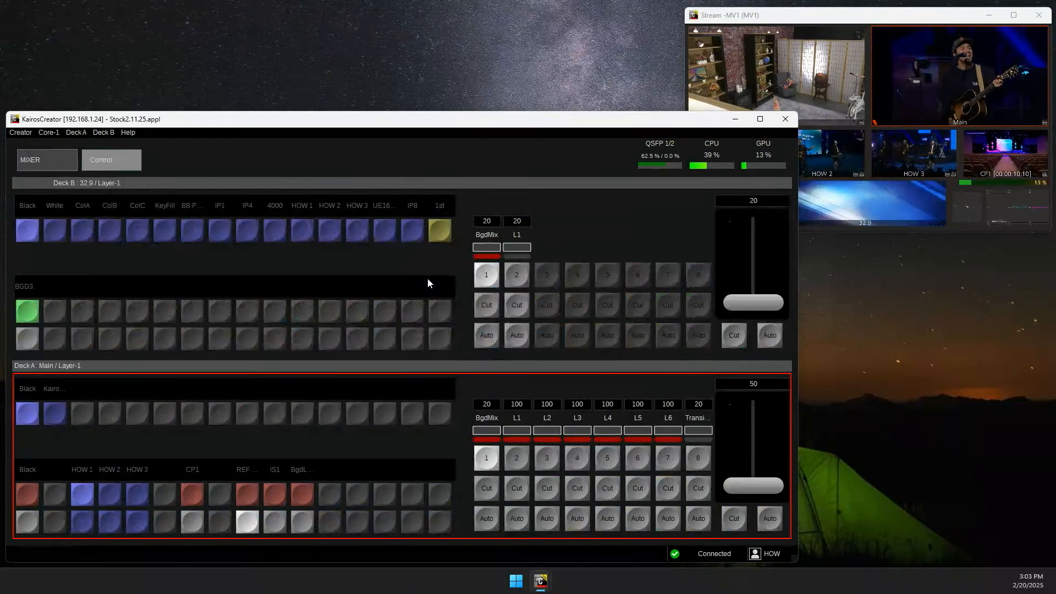
# Step: Log out of the HOW account and log in as the Admin user
pyautogui.click(761, 553)
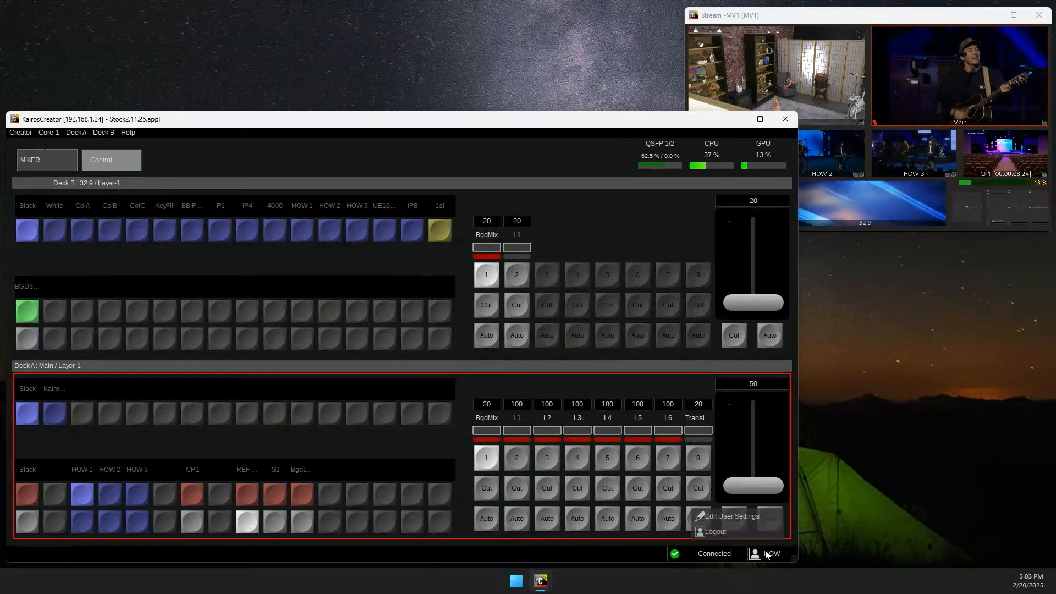
pyautogui.click(734, 526)
pyautogui.click(441, 299)
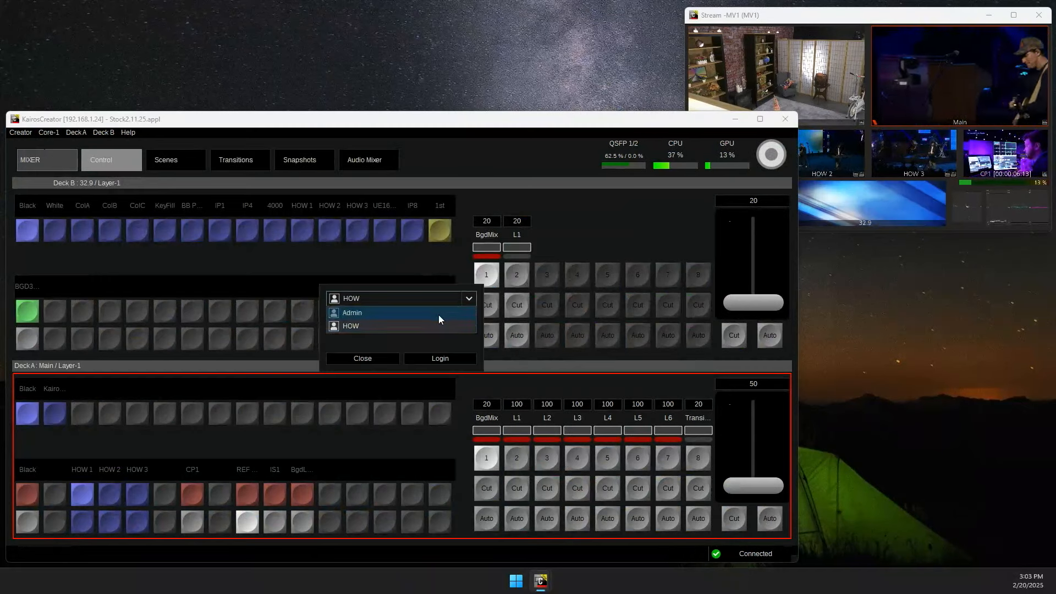
pyautogui.click(438, 314)
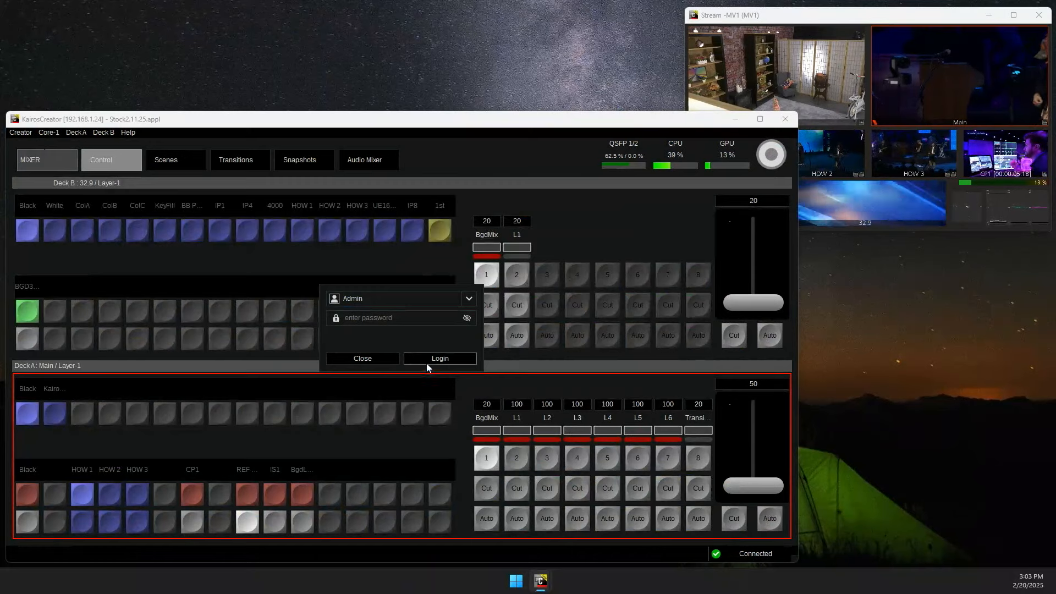
pyautogui.click(426, 361)
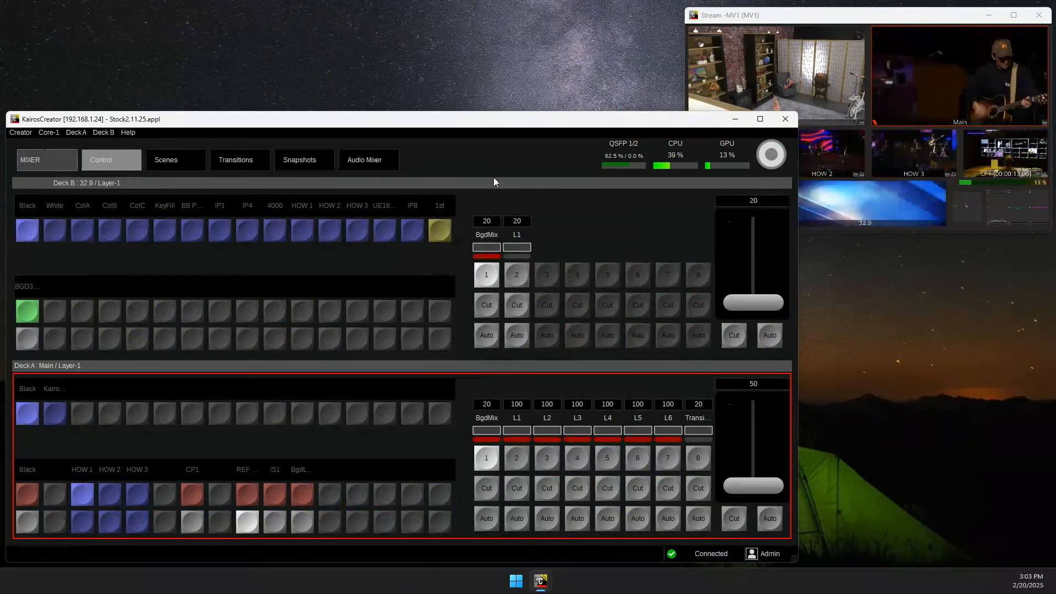
# Step: Examine the mixer's scene list, the contents of the Templates folder and the options for creating scenes
pyautogui.click(173, 164)
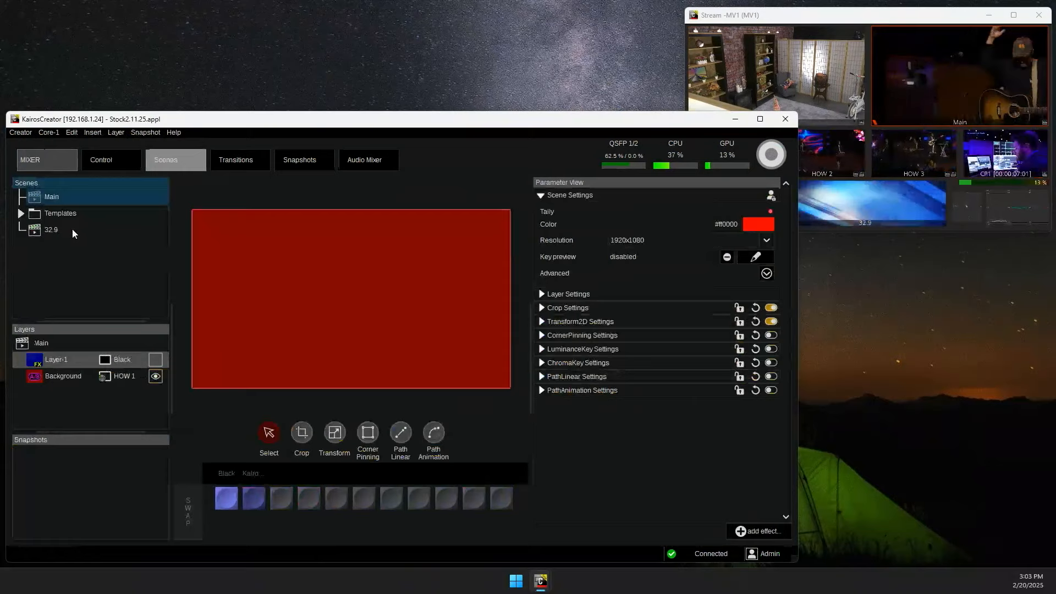
pyautogui.click(22, 213)
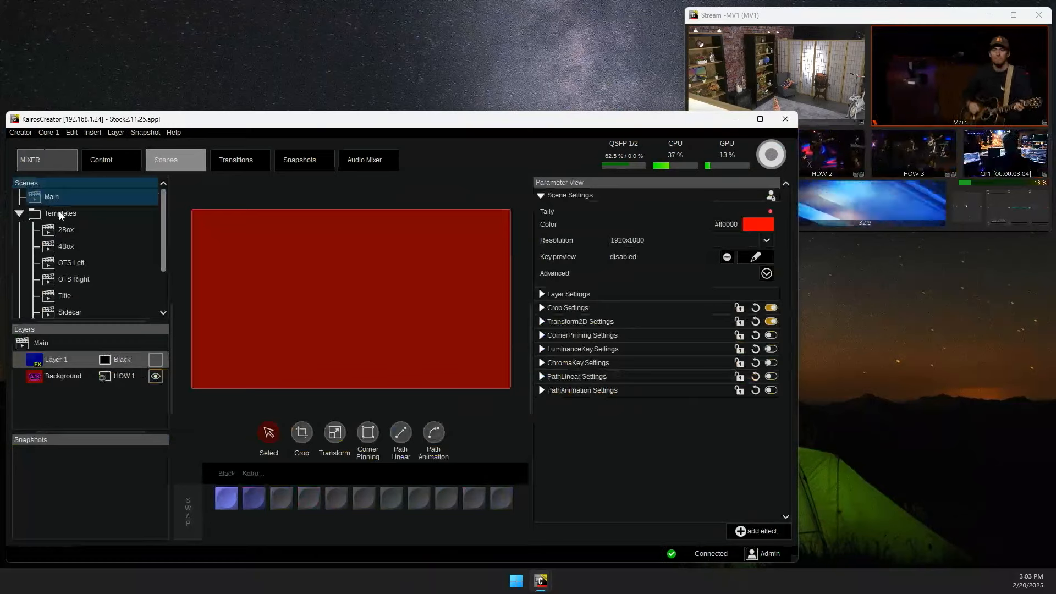
pyautogui.scroll(-1, 60, 231)
pyautogui.scroll(1, 65, 249)
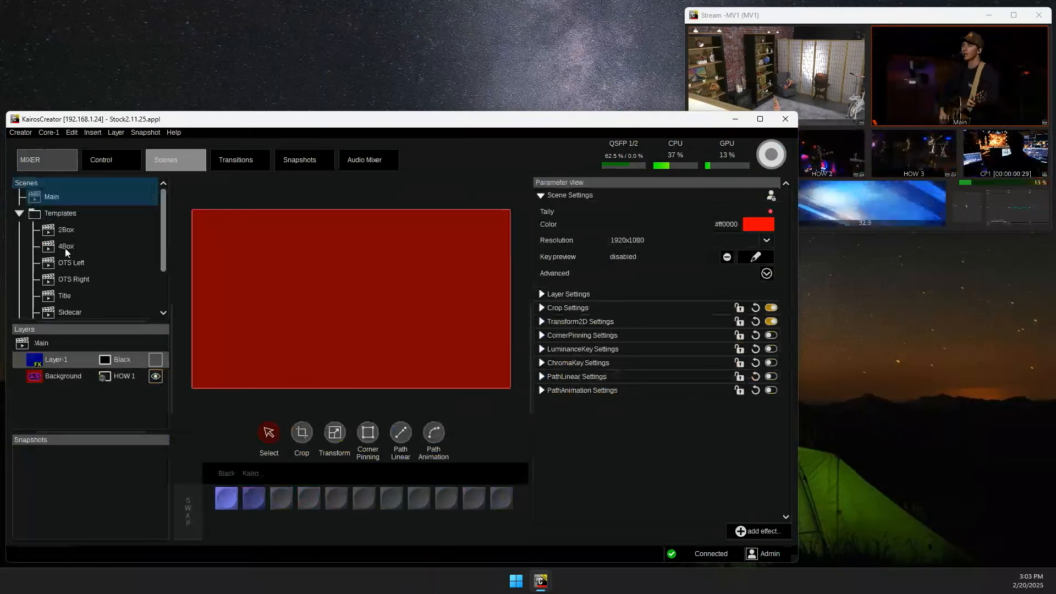
pyautogui.click(19, 213)
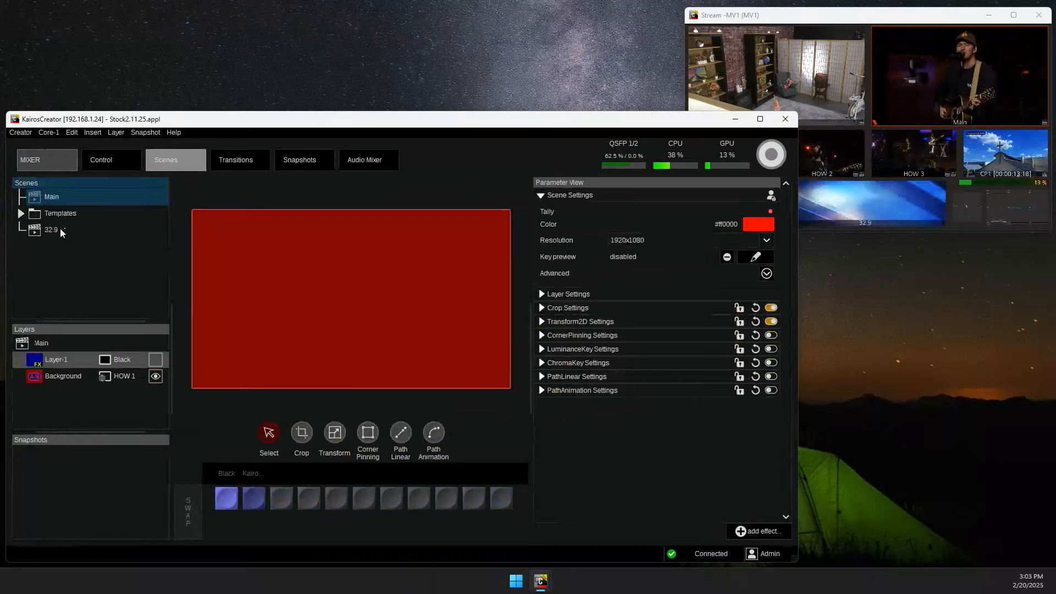
pyautogui.rightClick(75, 270)
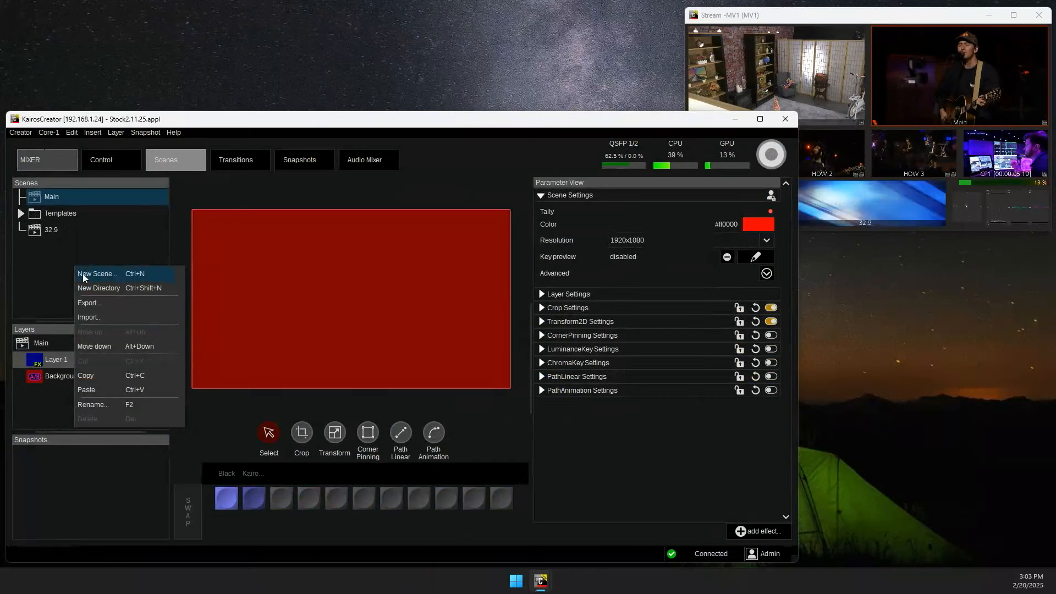
pyautogui.click(39, 268)
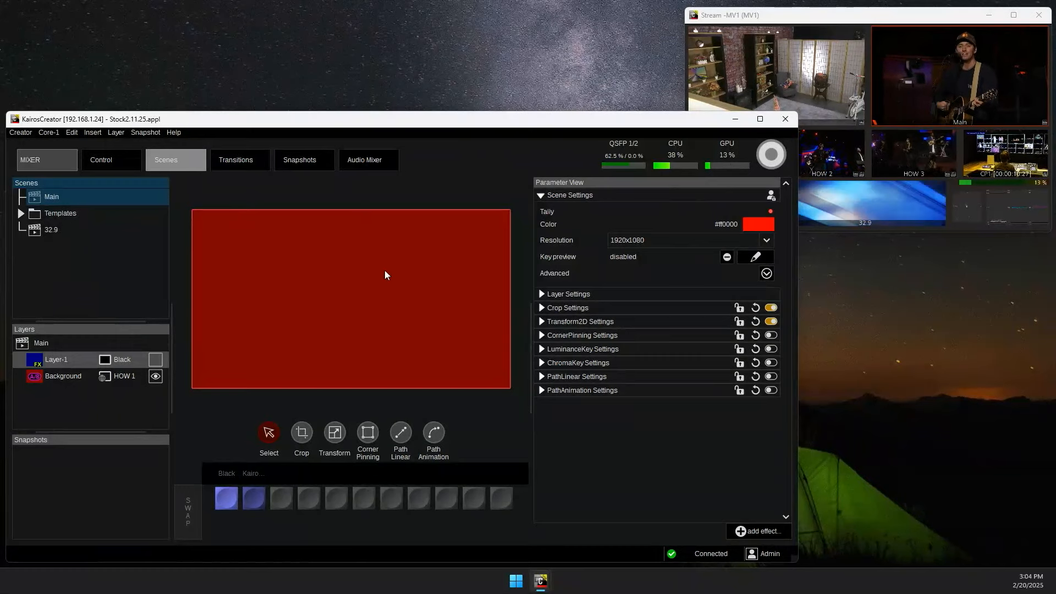
# Step: Set the source of Layer-1 in the Main scene to the Kairos Logo still and make the layer visible
pyautogui.click(79, 385)
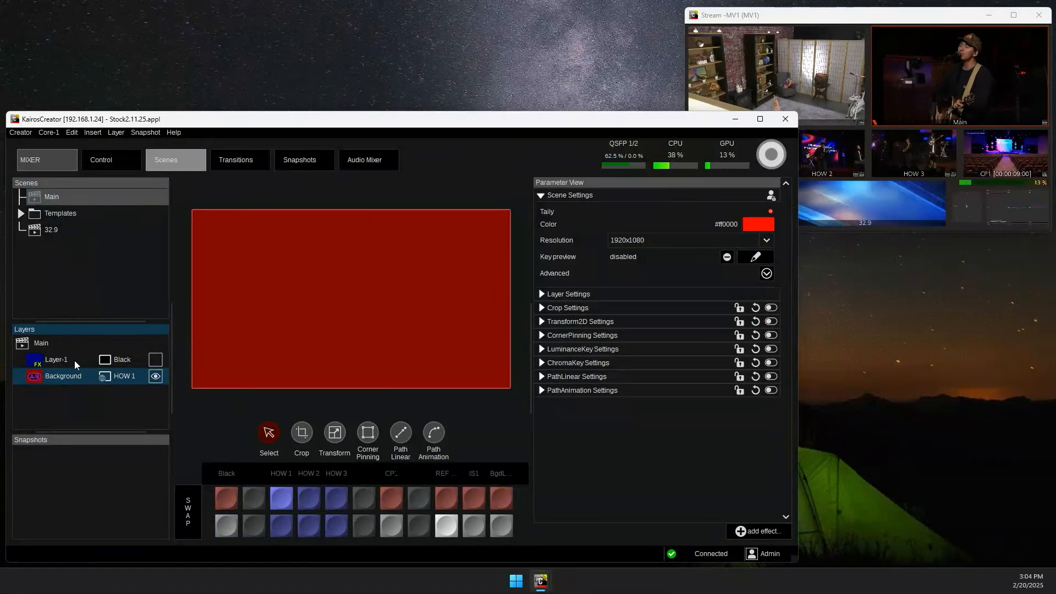
pyautogui.click(61, 363)
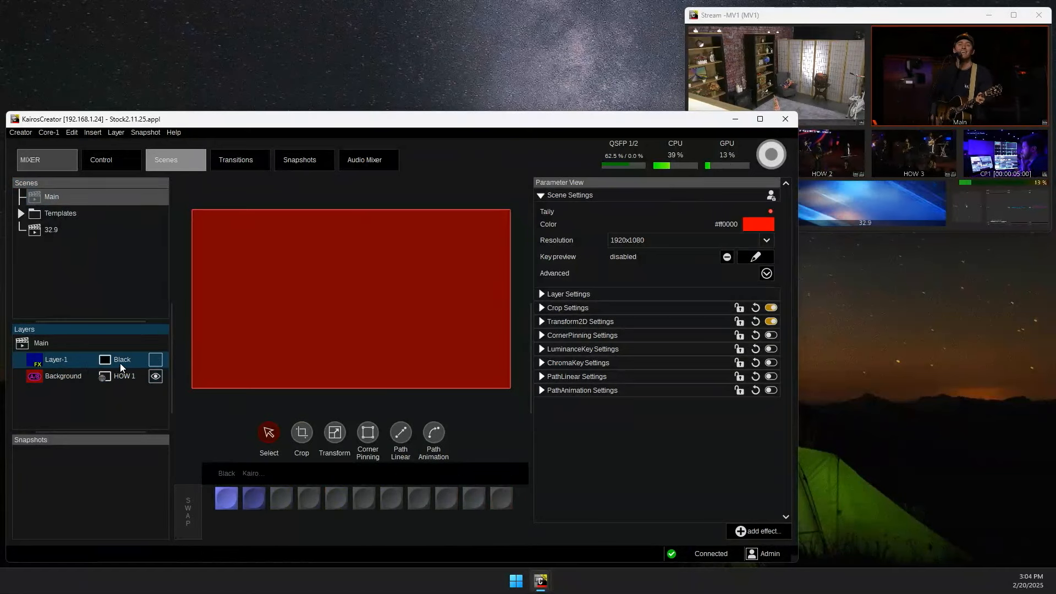
pyautogui.click(255, 496)
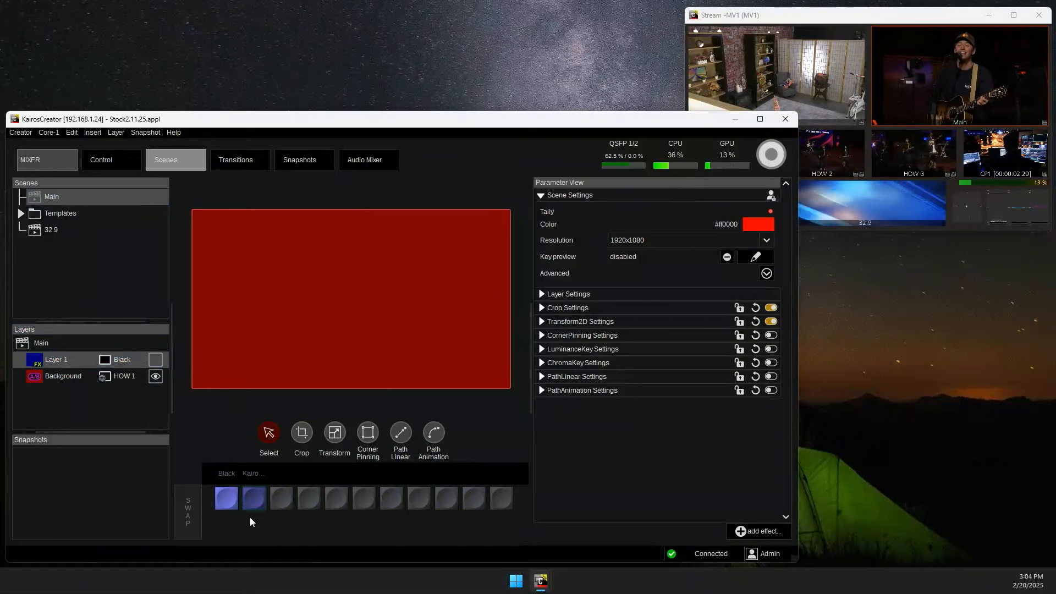
pyautogui.click(97, 361)
pyautogui.doubleClick(92, 359)
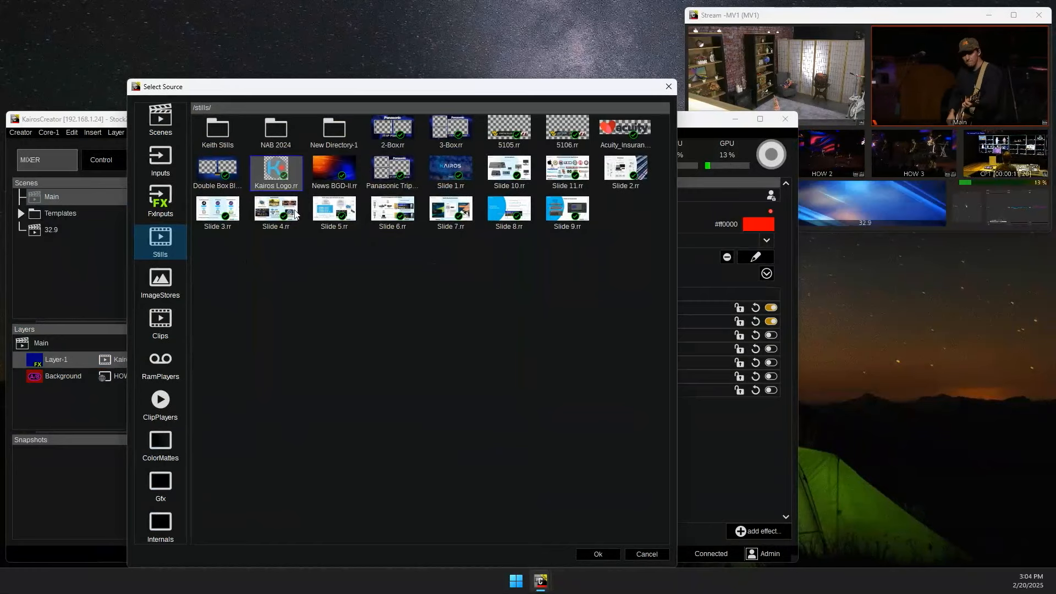
pyautogui.click(603, 556)
pyautogui.click(156, 359)
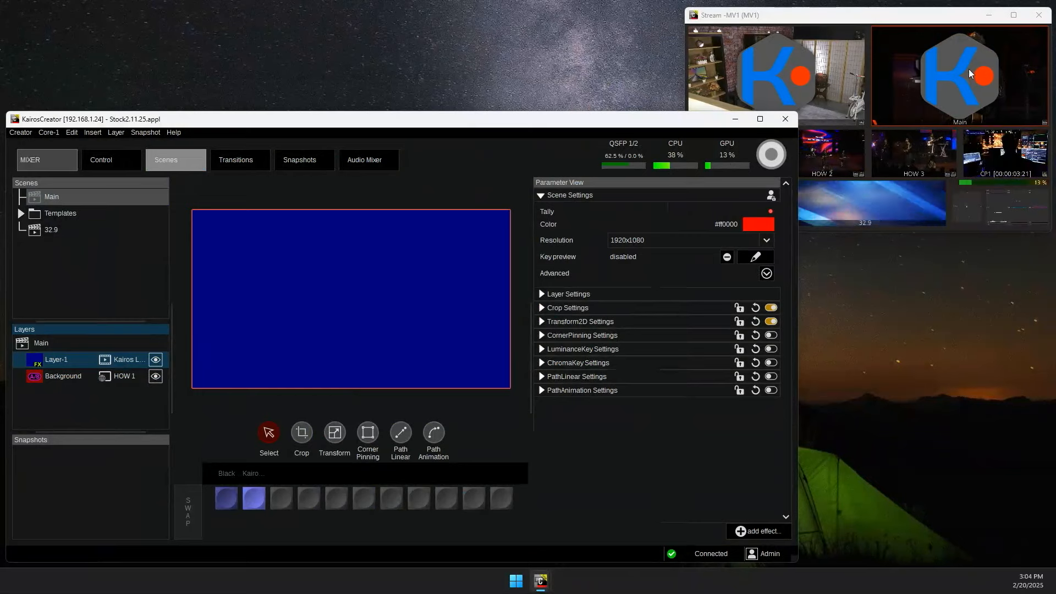
# Step: Shrink the logo layer with Transform to about a quarter of the frame's width and place it in the upper-right corner of the frame
pyautogui.click(336, 433)
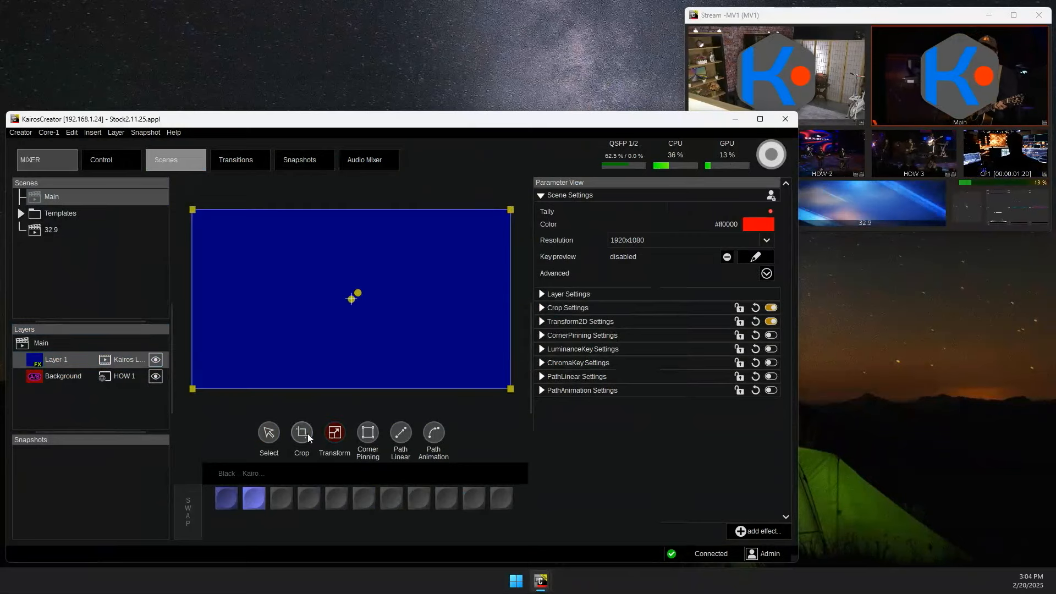
pyautogui.moveTo(511, 390); pyautogui.dragTo(505, 241)
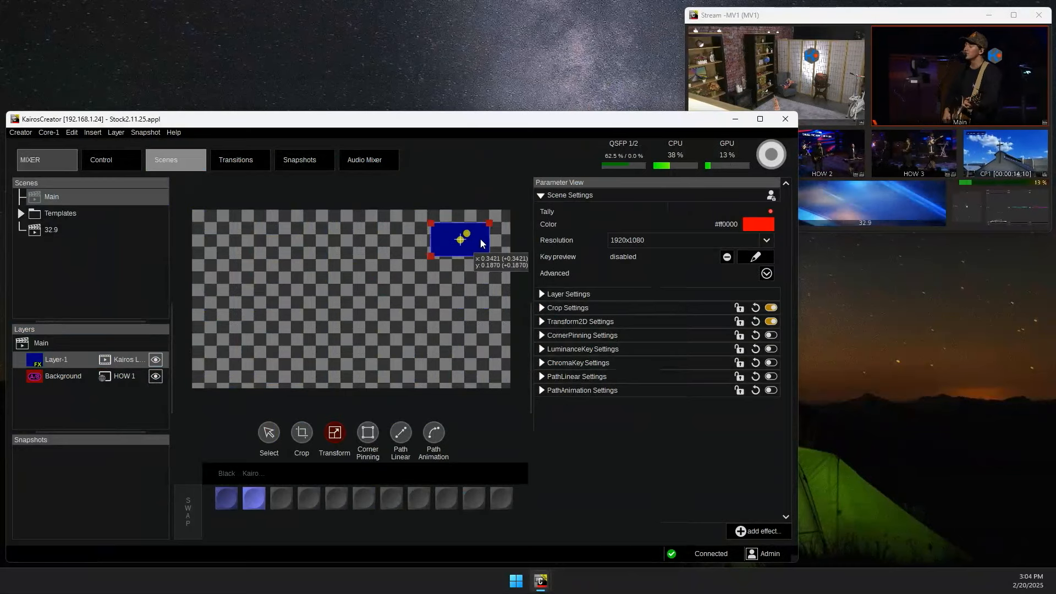
pyautogui.moveTo(434, 254)
pyautogui.mouseDown()
pyautogui.moveTo(427, 262)
pyautogui.moveTo(448, 257)
pyautogui.moveTo(422, 262)
pyautogui.mouseUp()
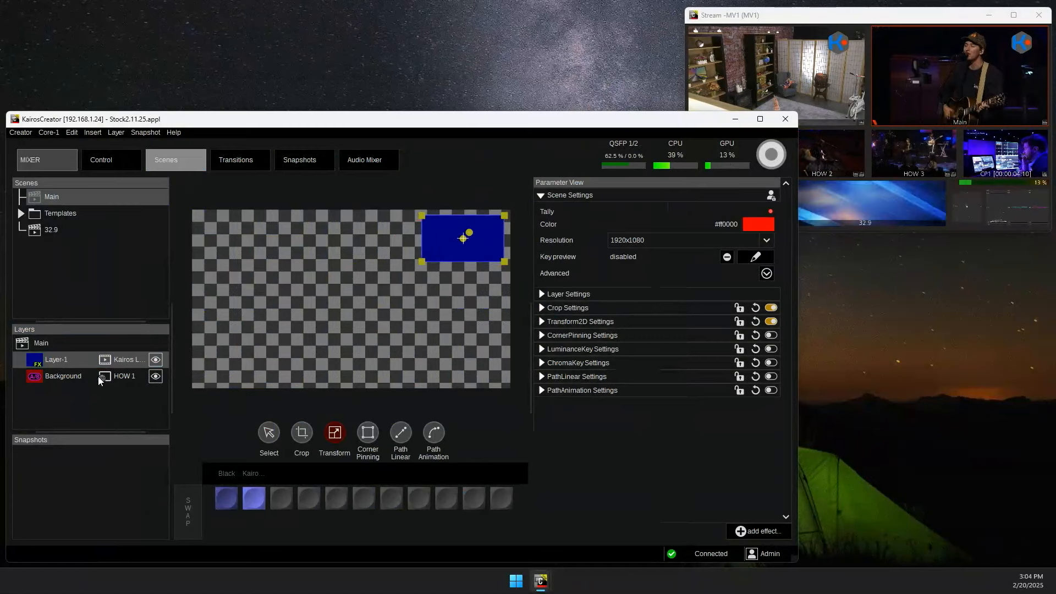
# Step: Duplicate the logo layer Layer-1 within the Main scene by copying and pasting it
pyautogui.rightClick(59, 365)
pyautogui.click(92, 497)
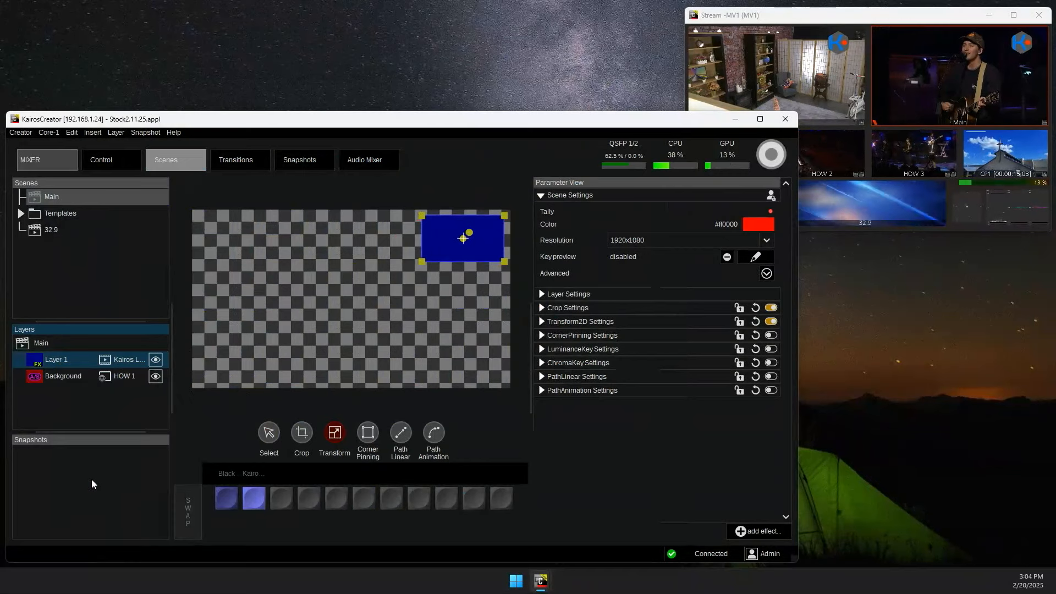
pyautogui.rightClick(61, 353)
pyautogui.click(107, 504)
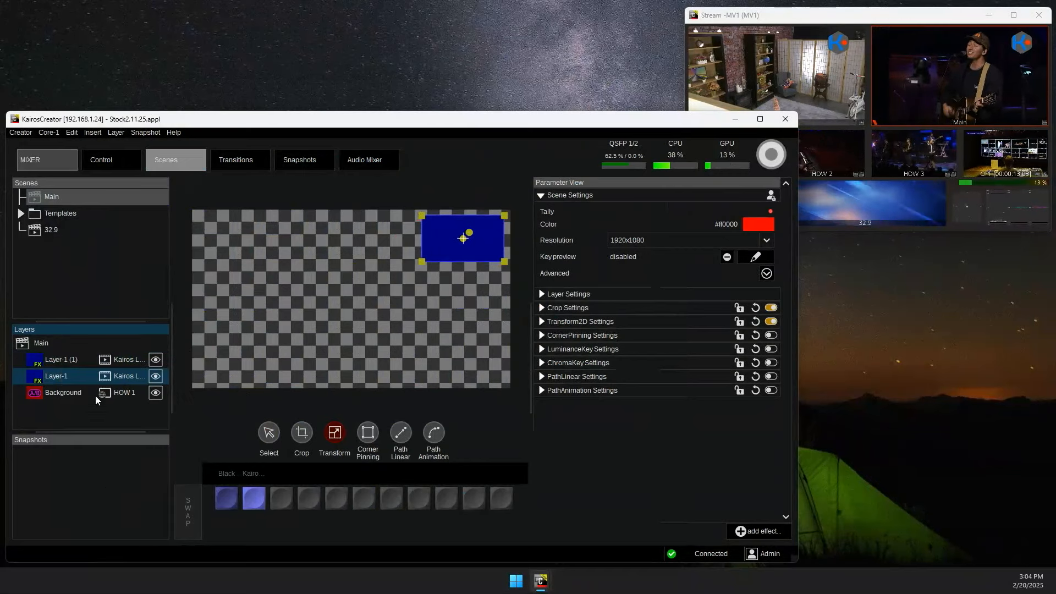
# Step: Hide the original logo layer and set the duplicated layer's source to Black
pyautogui.click(156, 378)
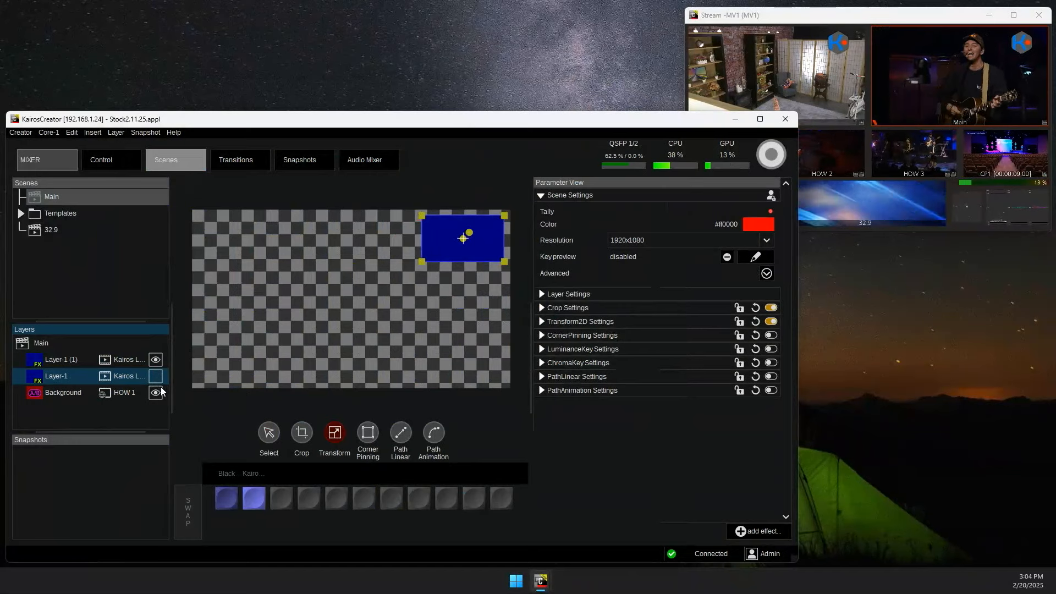
pyautogui.click(76, 362)
pyautogui.click(224, 492)
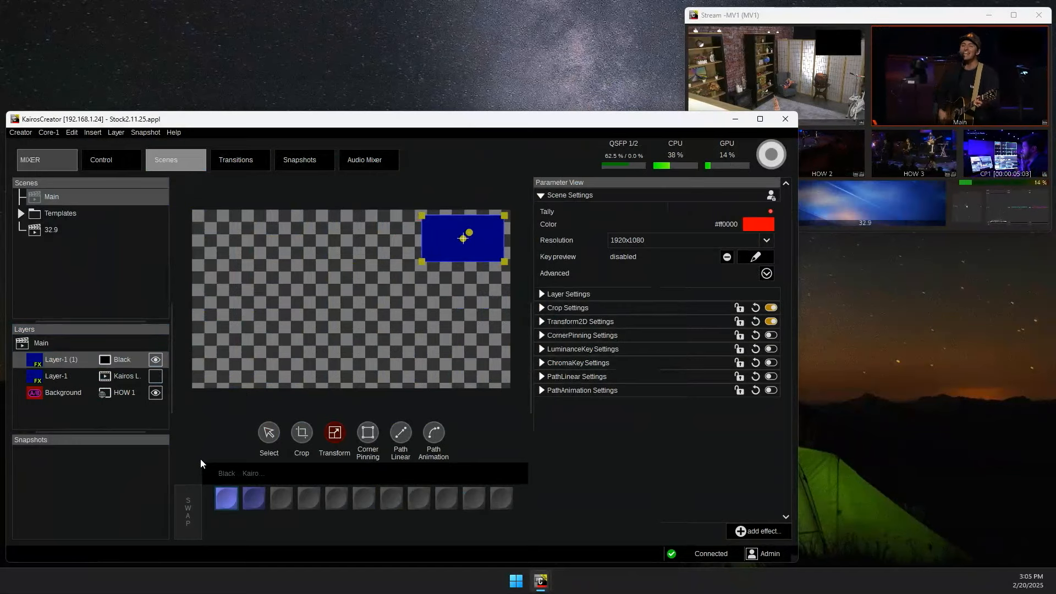
# Step: Reset the black layer's Transform2D settings and move it down to a Y position of about -0.469 as a lower letterbox bar
pyautogui.click(754, 322)
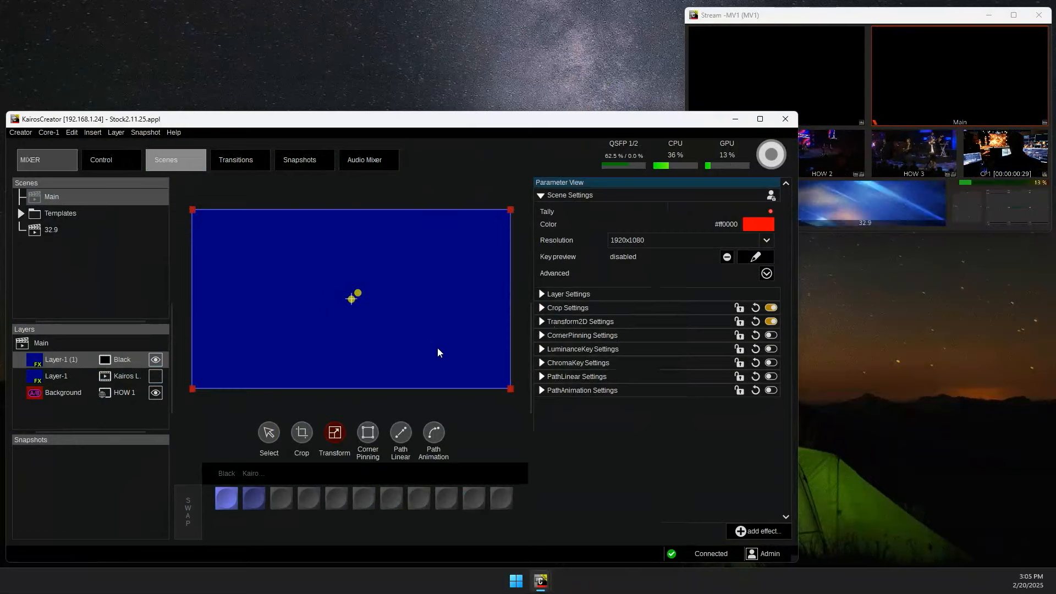
pyautogui.moveTo(434, 334); pyautogui.dragTo(443, 482)
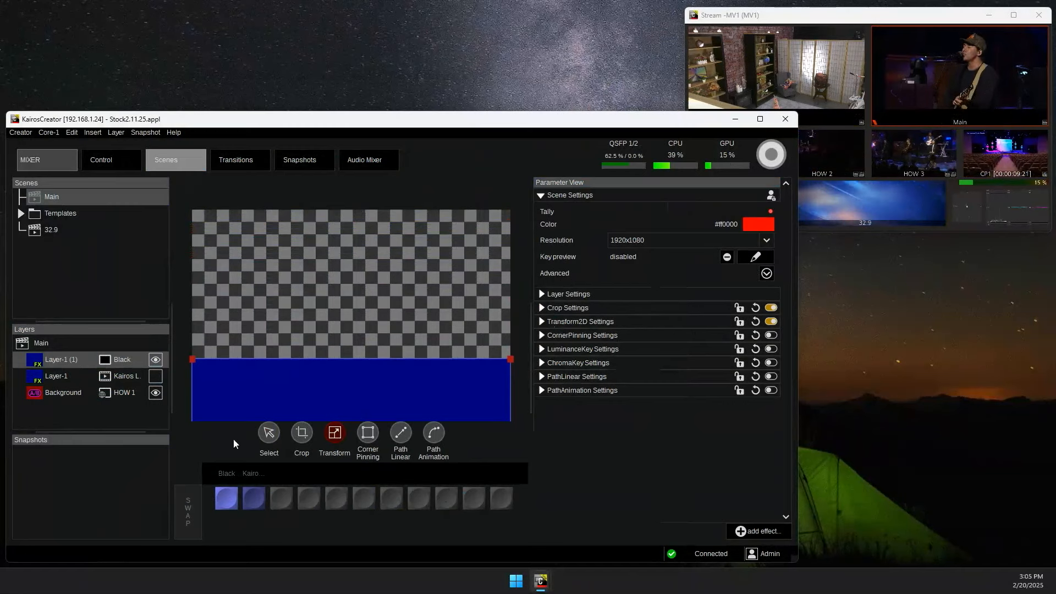
# Step: Duplicate the black letterbox layer by copying and pasting it in the Main scene
pyautogui.rightClick(46, 363)
pyautogui.click(72, 494)
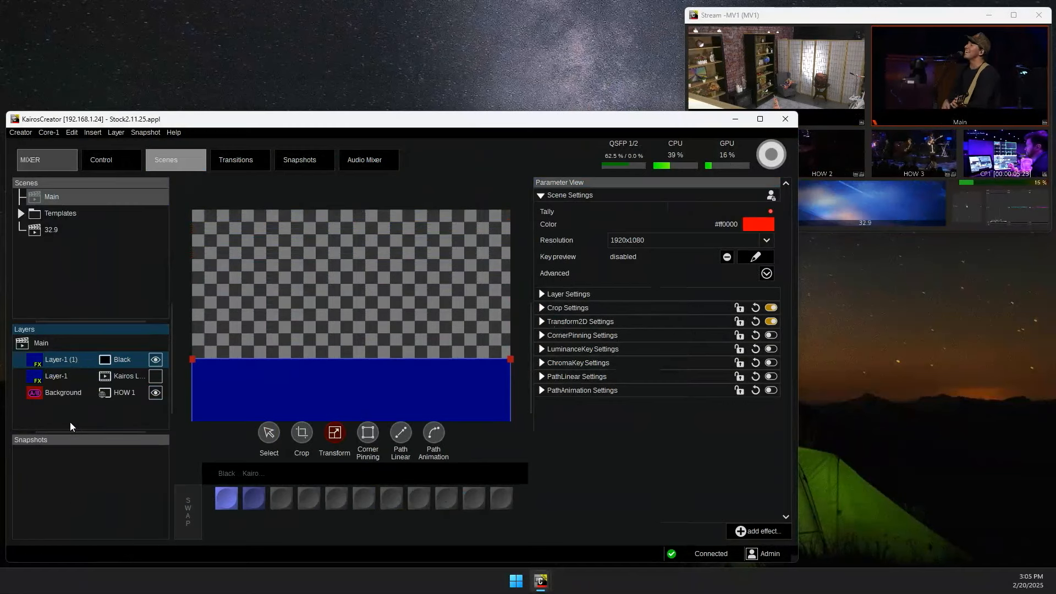
pyautogui.rightClick(71, 421)
pyautogui.click(88, 383)
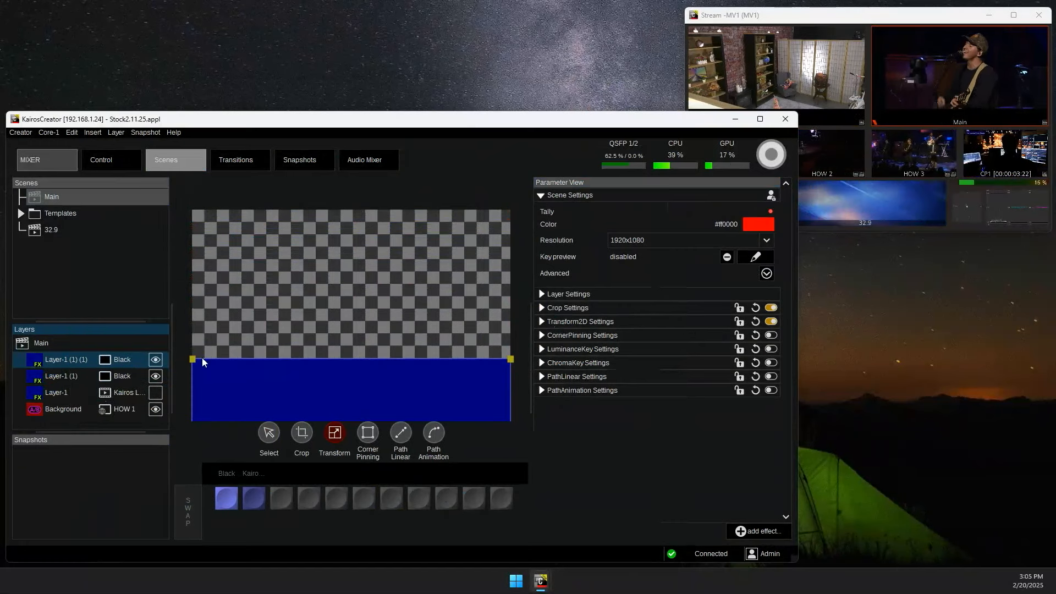
# Step: Set the new black layer's Transform2D Y position to 0.4692 to form the upper letterbox bar
pyautogui.click(550, 323)
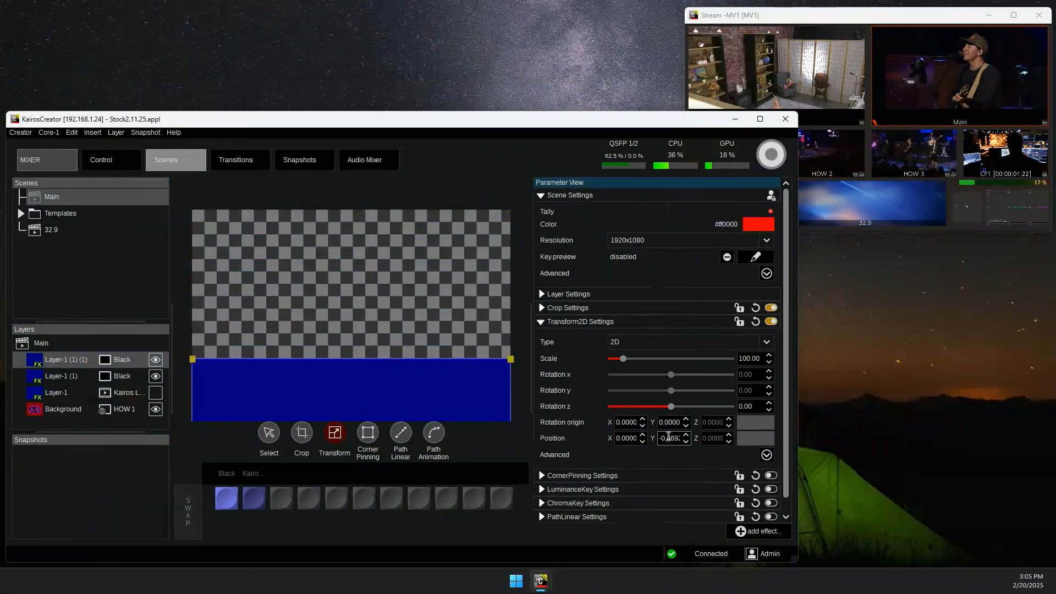
pyautogui.press('BackSpace')
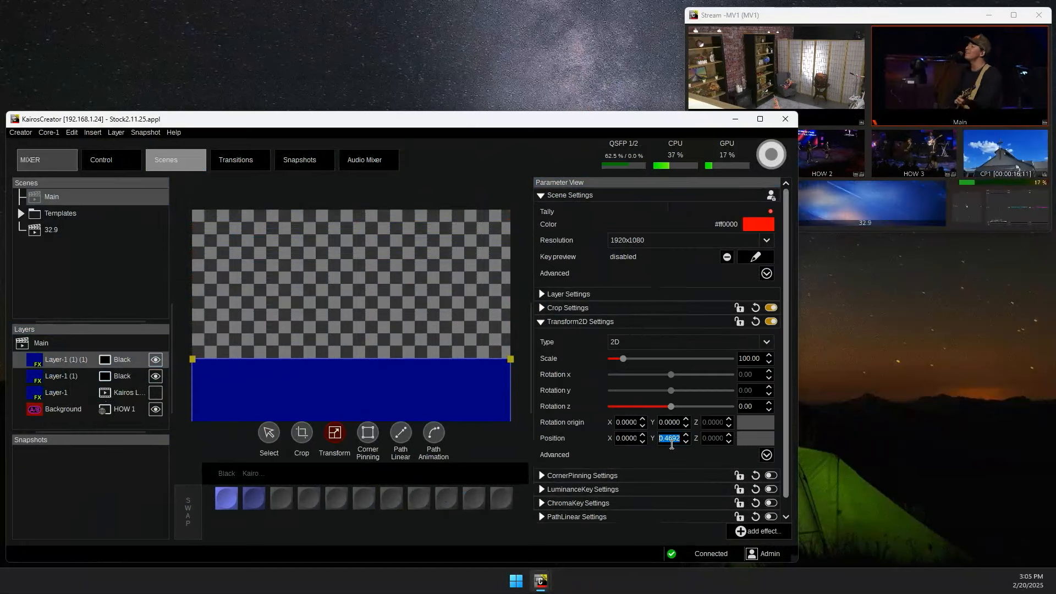
pyautogui.press('Return')
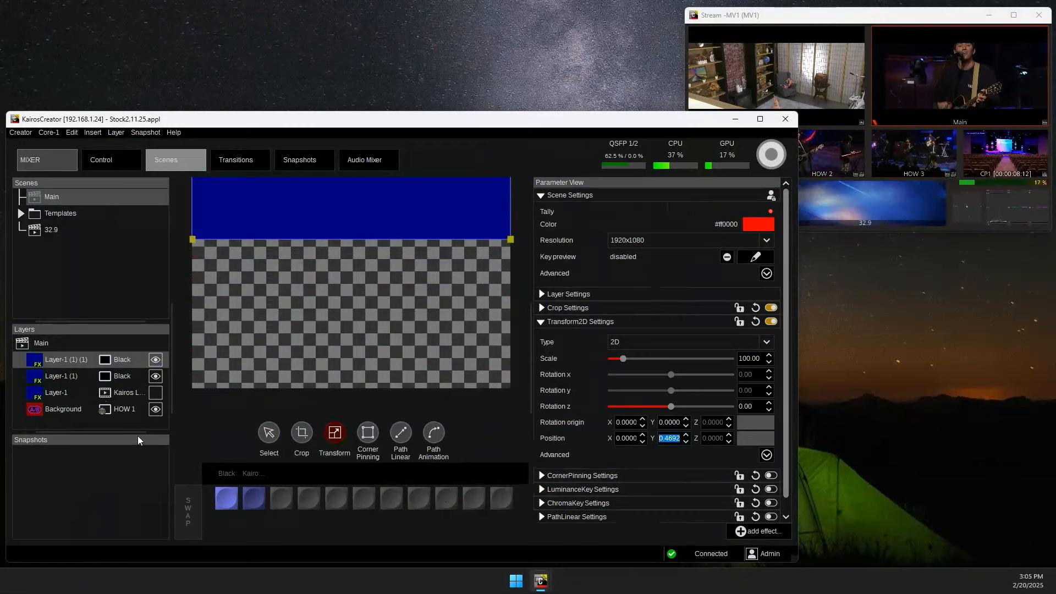
# Step: Rename the lower black letterbox layer in the Main scene as 2.39
pyautogui.rightClick(71, 375)
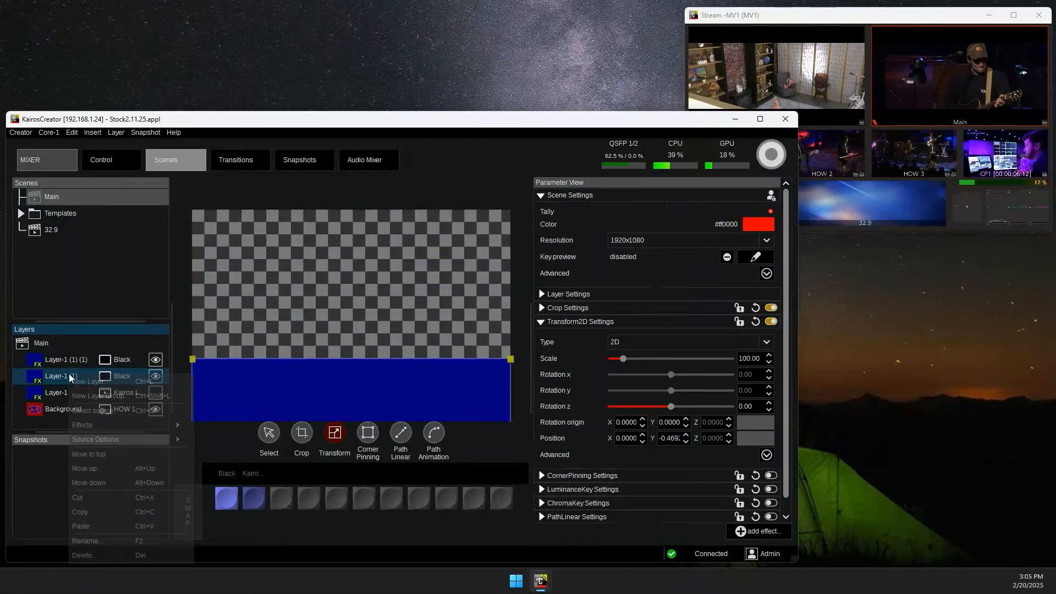
pyautogui.click(108, 539)
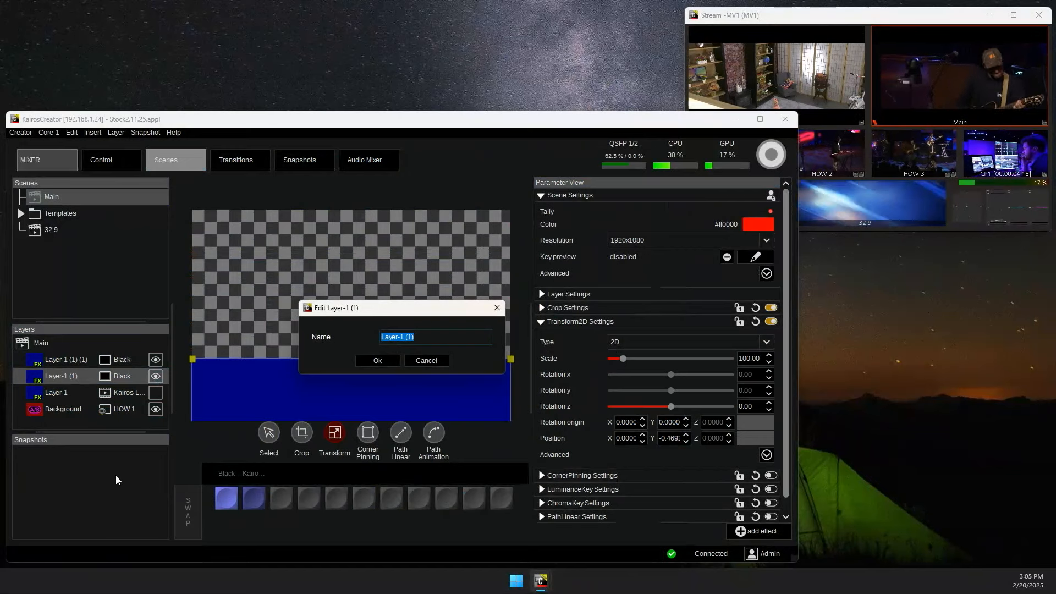
pyautogui.write('2')
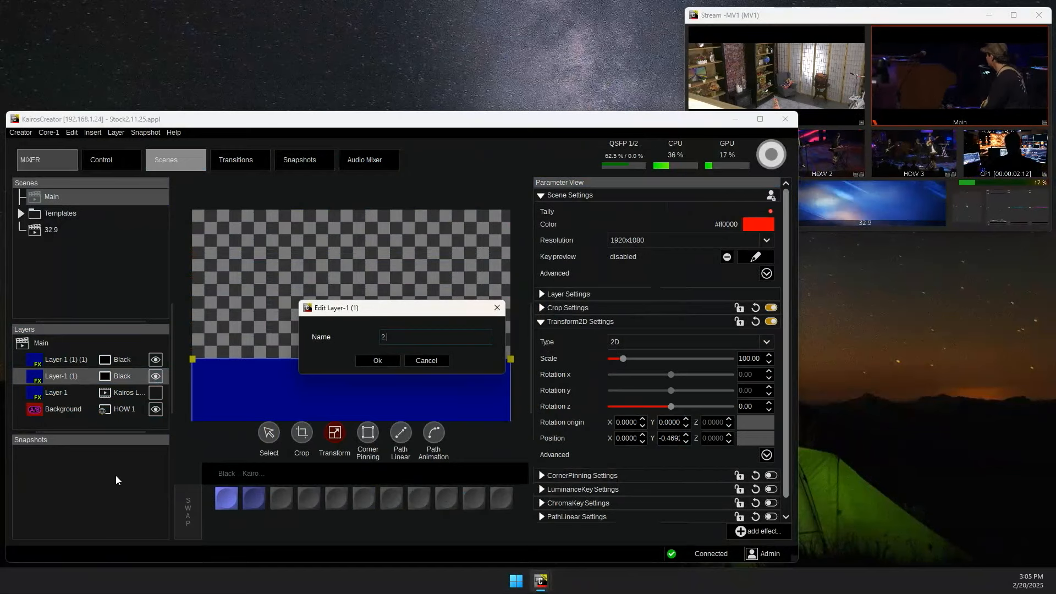
pyautogui.write('.39')
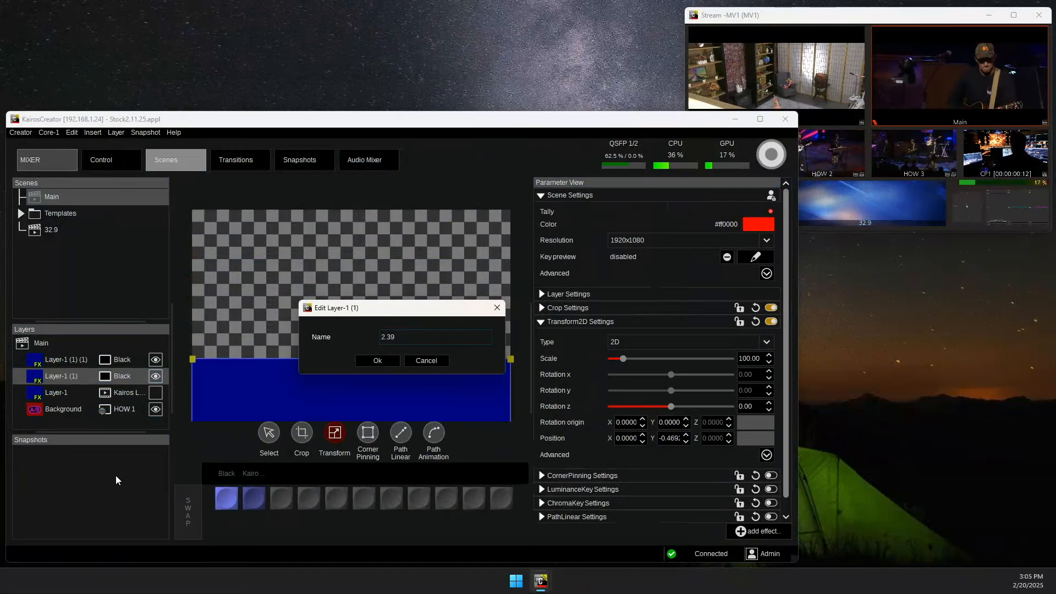
pyautogui.press('Return')
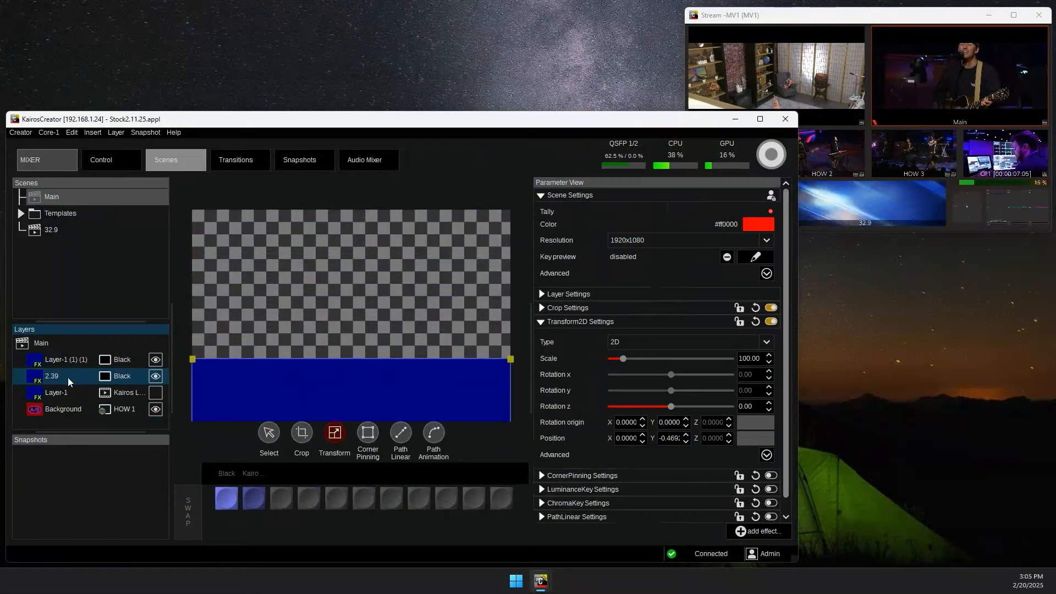
# Step: Store the current letterbox layout as a new snapshot of the Main scene, keeping the default name
pyautogui.click(311, 163)
pyautogui.rightClick(232, 261)
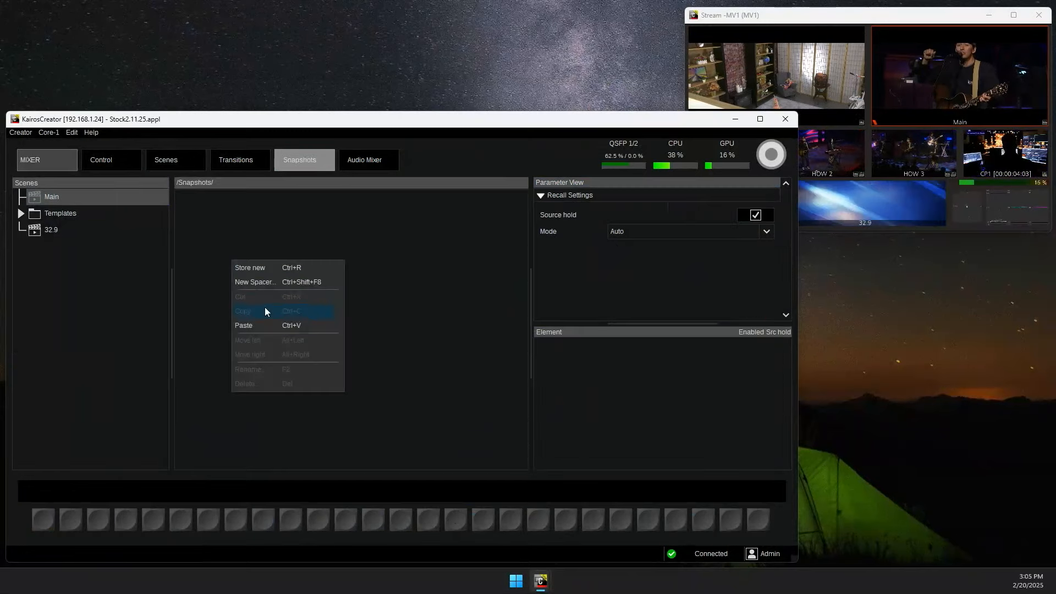
pyautogui.click(266, 268)
pyautogui.click(363, 354)
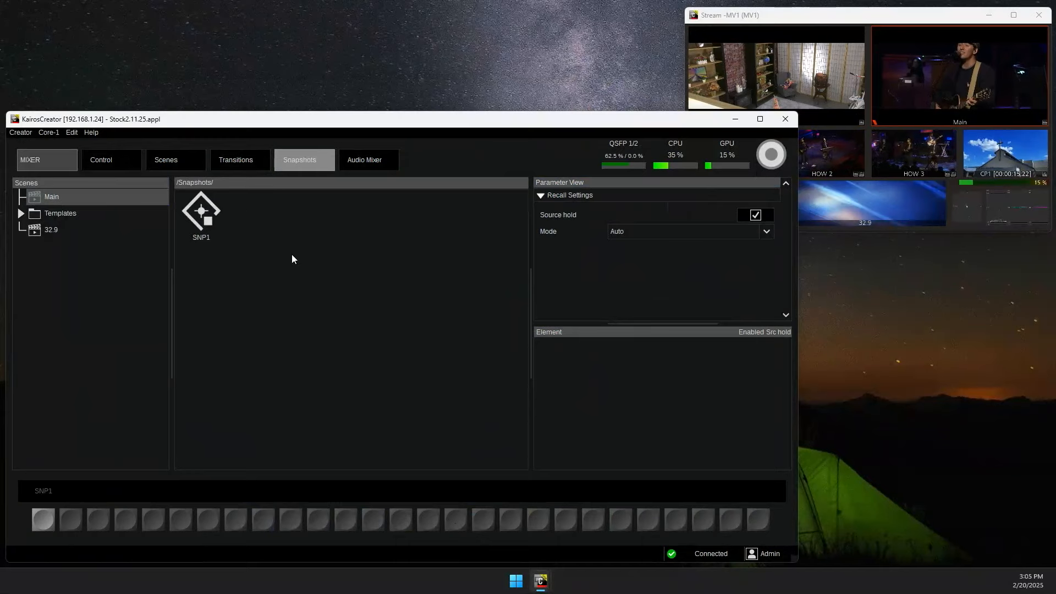
# Step: Move the two black bars out of frame, the lower one to Y about -0.63 and the upper one to about 0.606
pyautogui.click(188, 159)
pyautogui.moveTo(292, 372); pyautogui.dragTo(291, 441)
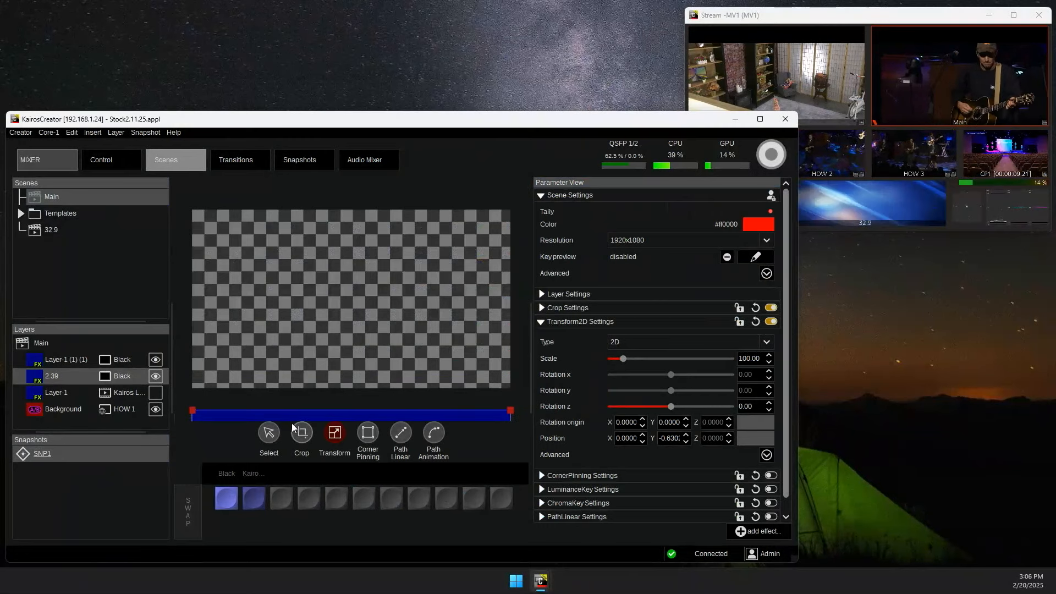
pyautogui.click(95, 359)
pyautogui.moveTo(268, 213); pyautogui.dragTo(273, 169)
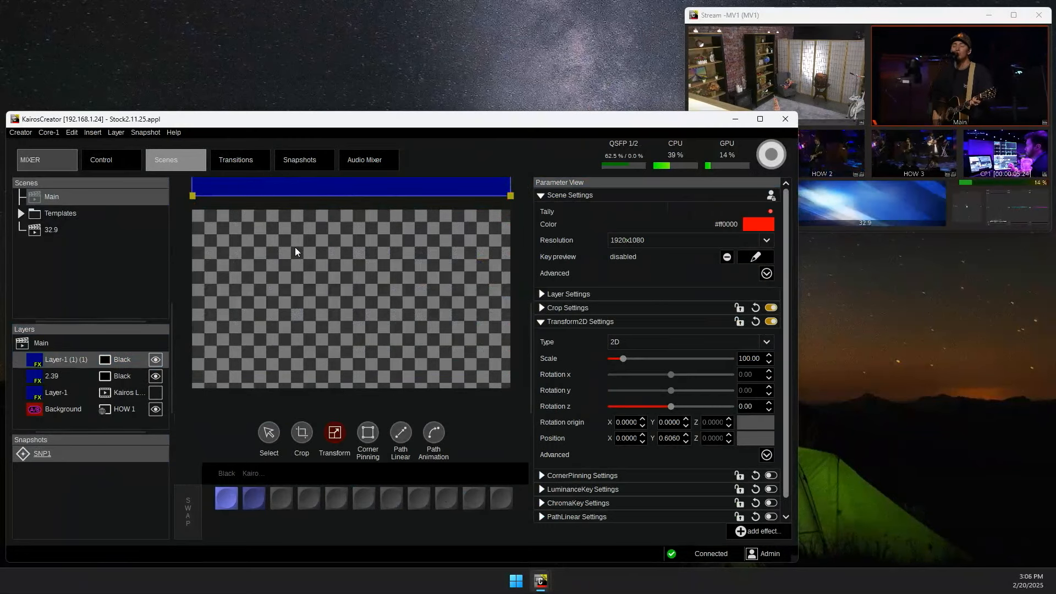
# Step: Store the layout with the bars out of frame as a new Main scene snapshot named Off
pyautogui.click(299, 160)
pyautogui.rightClick(355, 250)
pyautogui.click(358, 251)
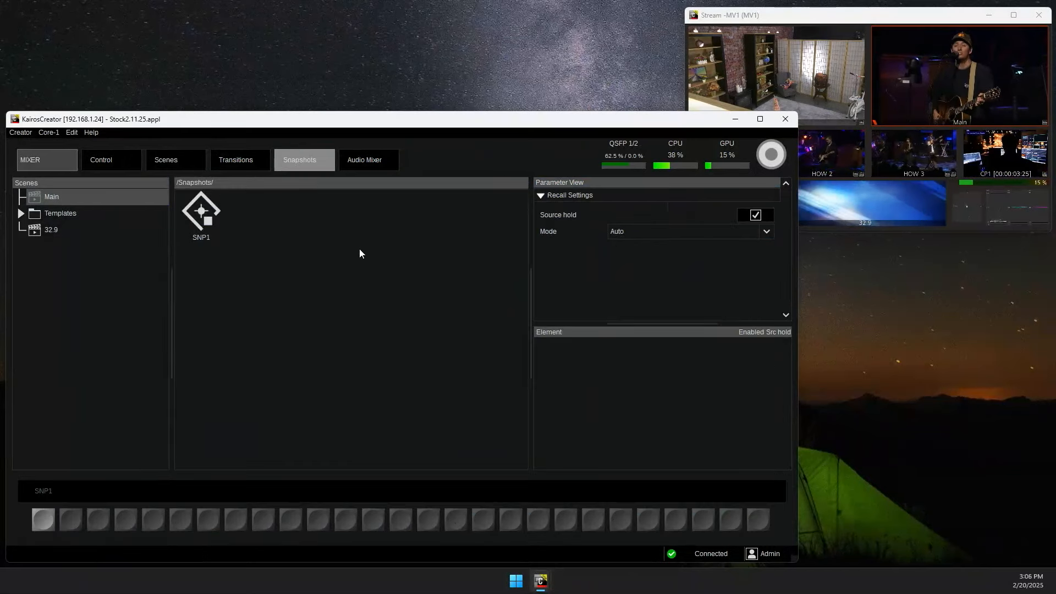
pyautogui.write('Off')
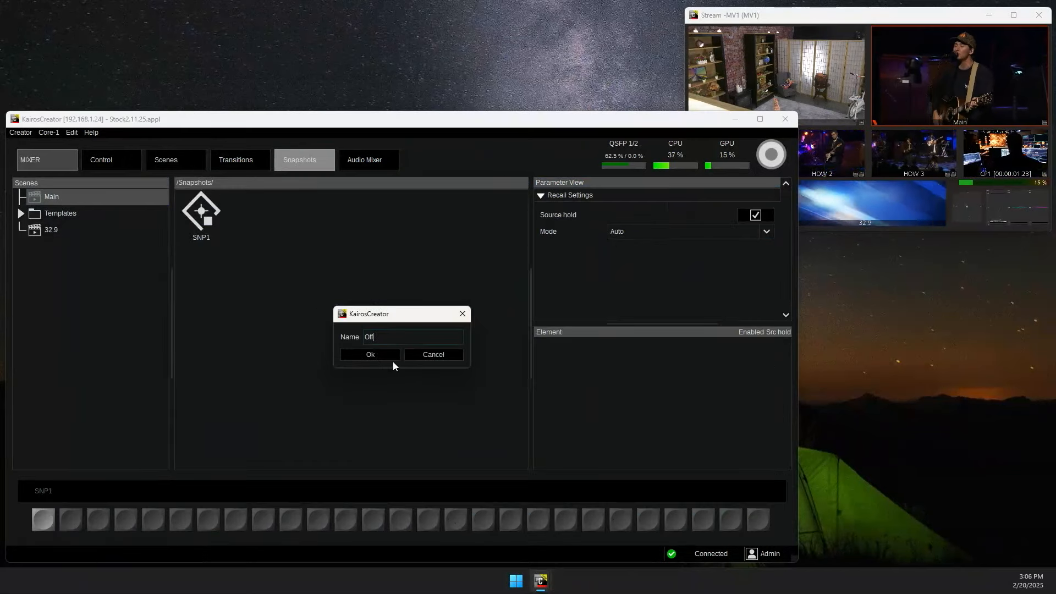
pyautogui.press('Return')
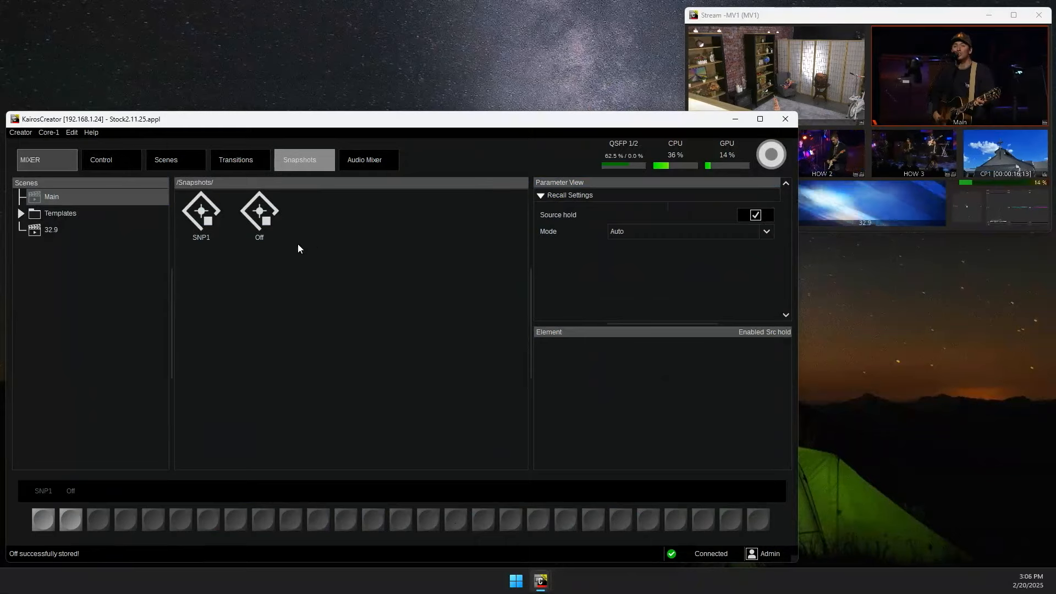
# Step: Enable auto dissolve for the Off and SNP1 snapshots and set the recall mode to Force Dissolve
pyautogui.click(757, 291)
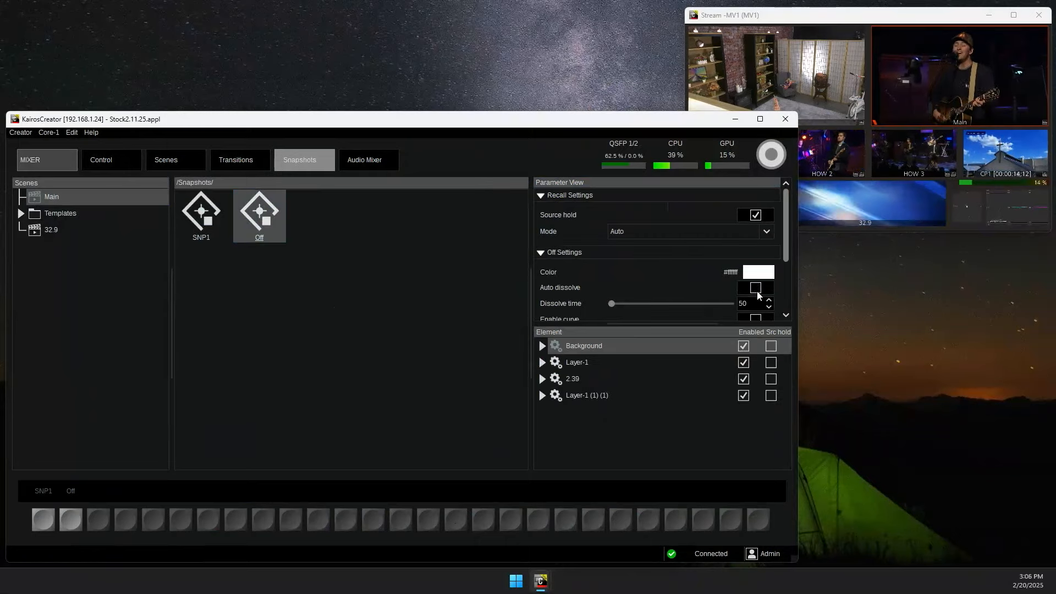
pyautogui.click(637, 231)
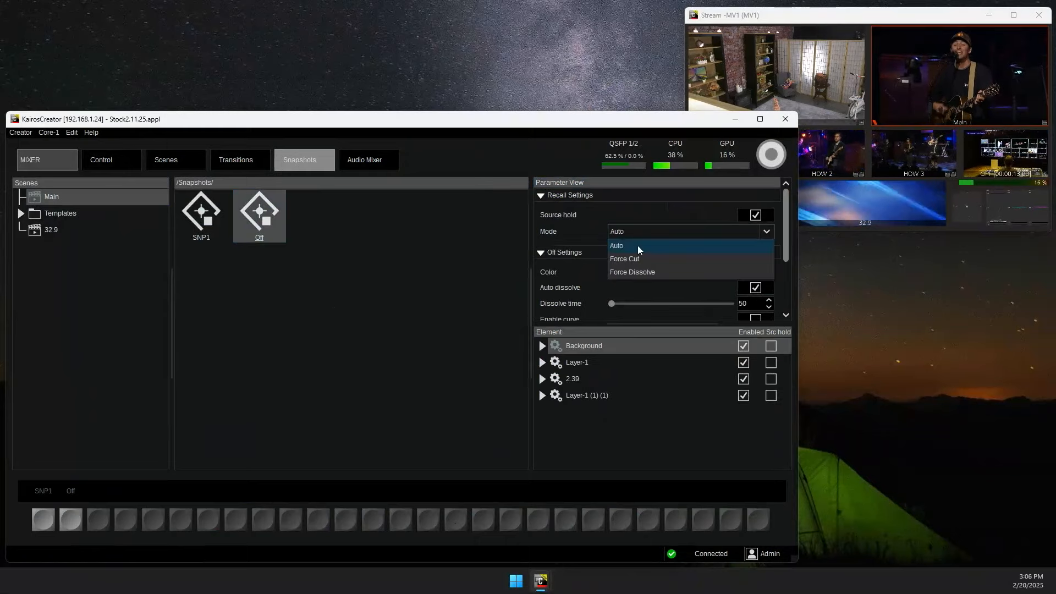
pyautogui.click(649, 273)
pyautogui.click(210, 233)
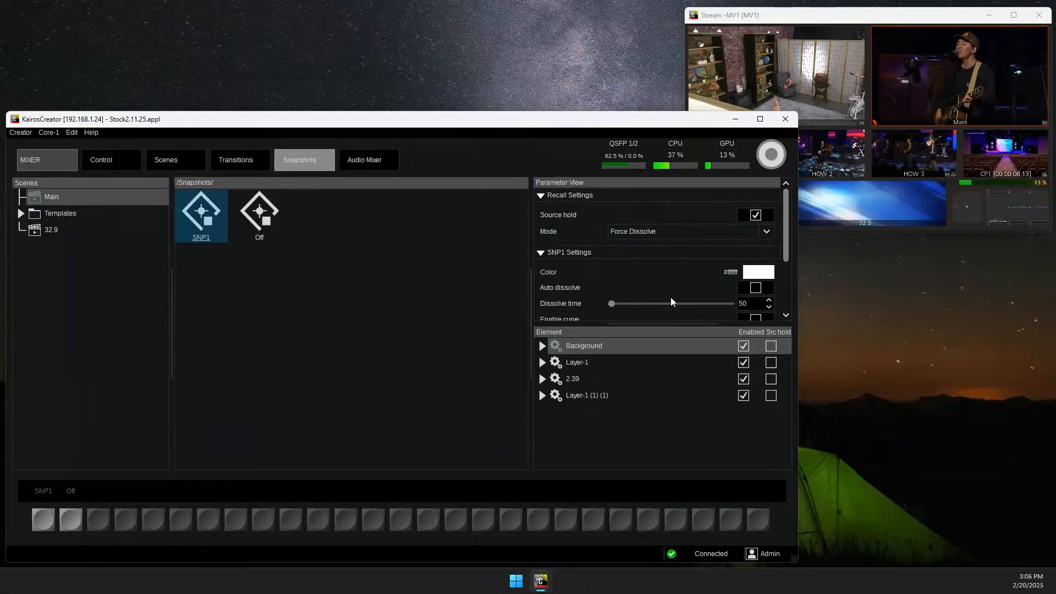
pyautogui.click(755, 289)
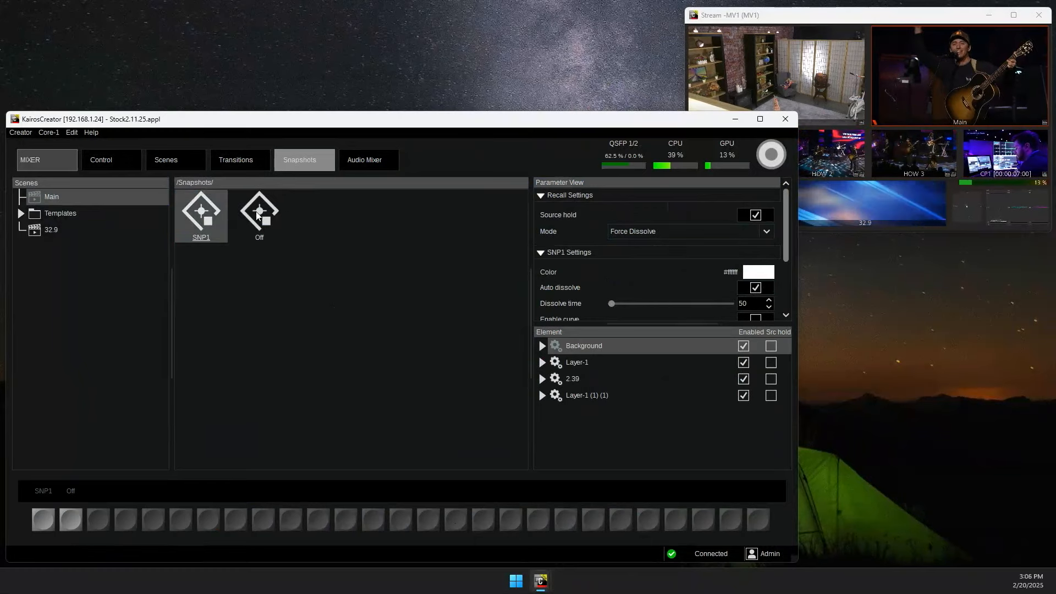
# Step: Recall the SNP1 snapshot in the Main scene to bring the letterbox bars into frame
pyautogui.click(258, 215)
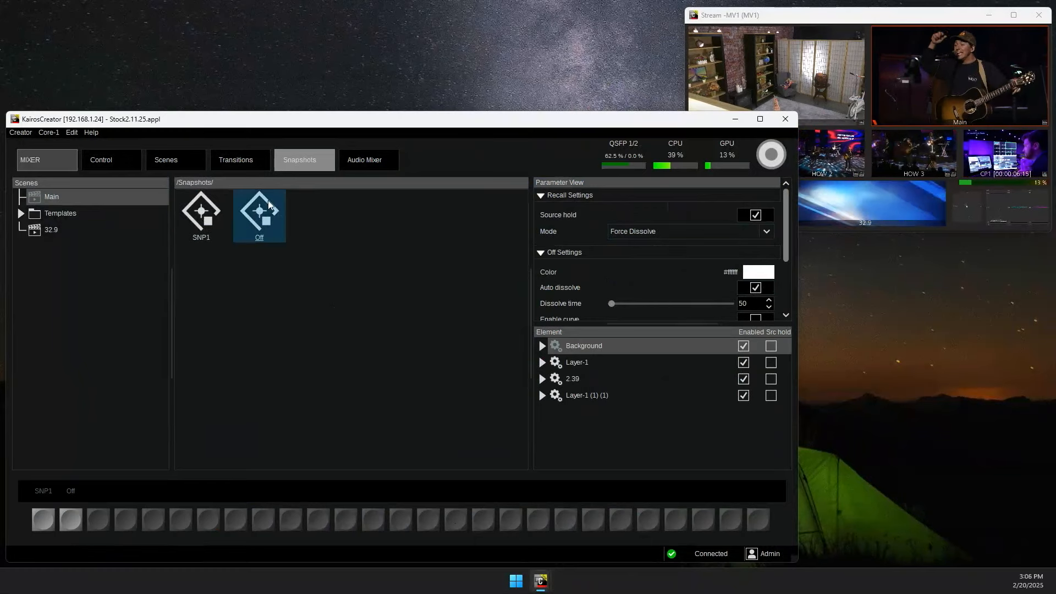
pyautogui.click(201, 218)
pyautogui.click(170, 159)
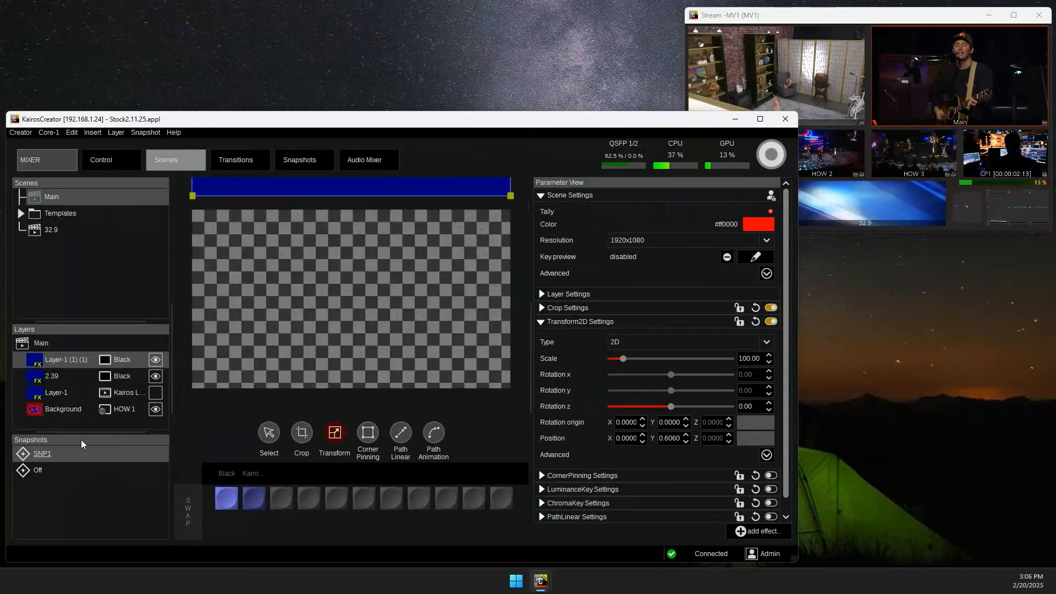
pyautogui.rightClick(52, 454)
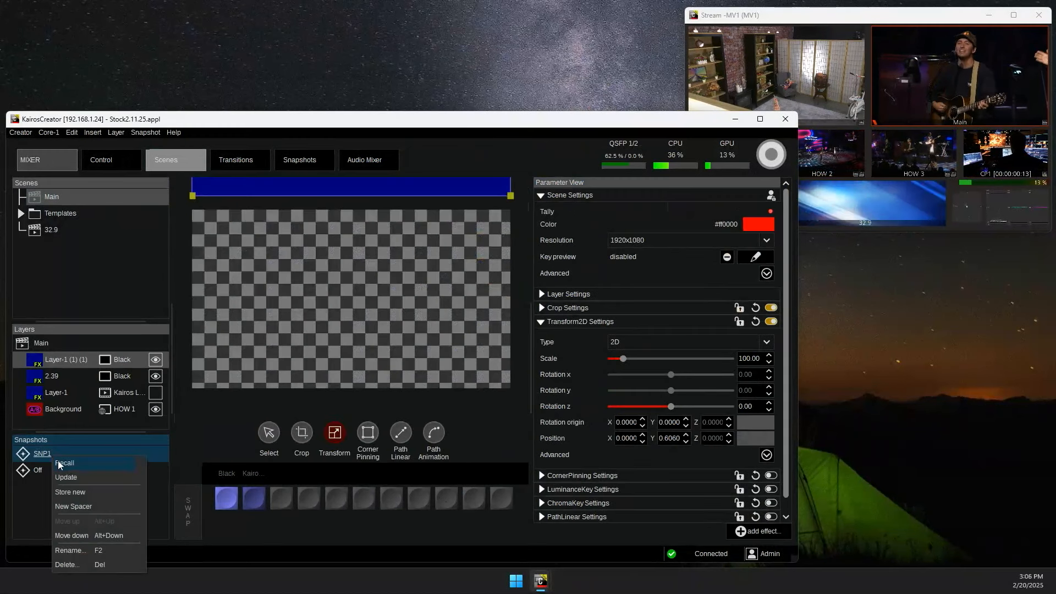
pyautogui.click(58, 462)
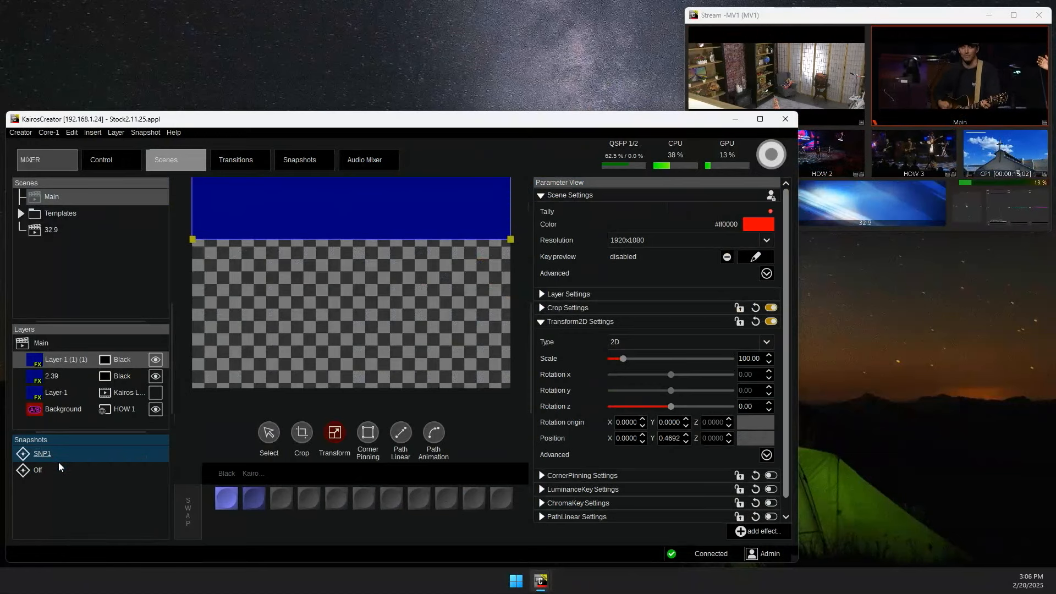
# Step: Recall the Off snapshot in the Main scene to move the letterbox bars out of frame
pyautogui.click(43, 472)
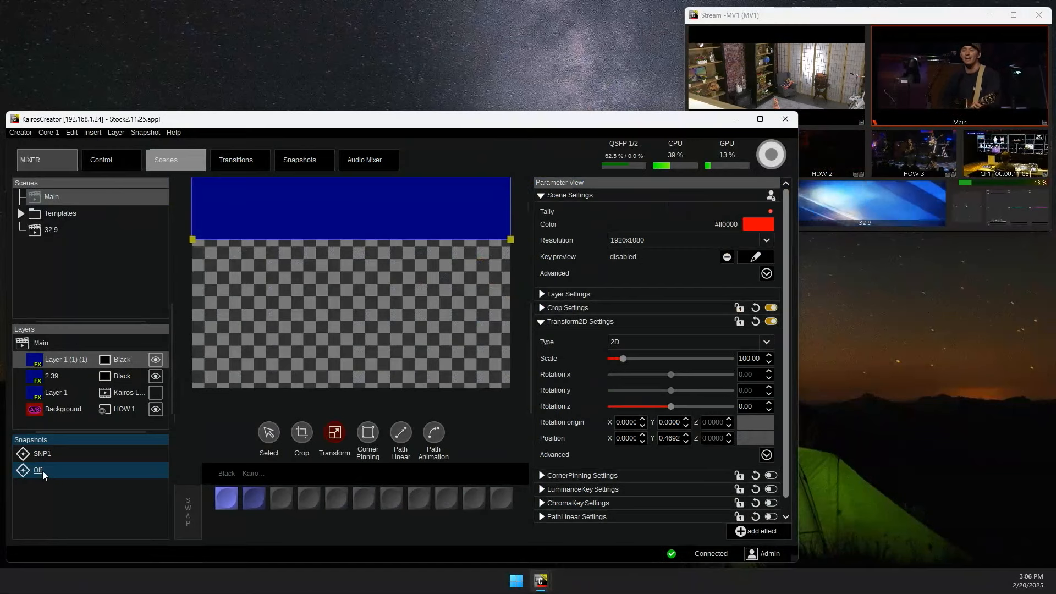
pyautogui.rightClick(42, 471)
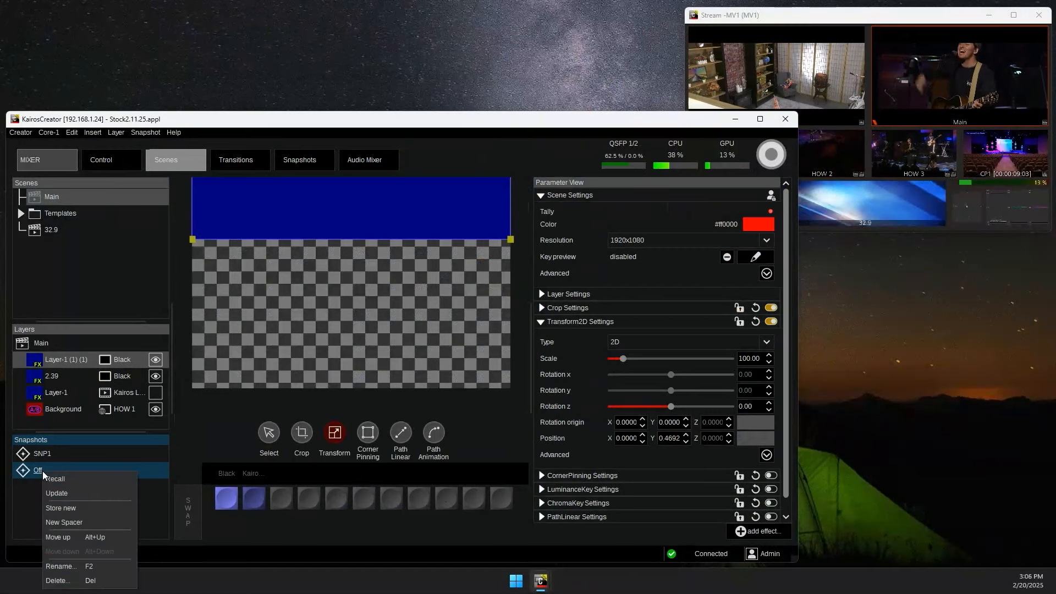
pyautogui.click(70, 483)
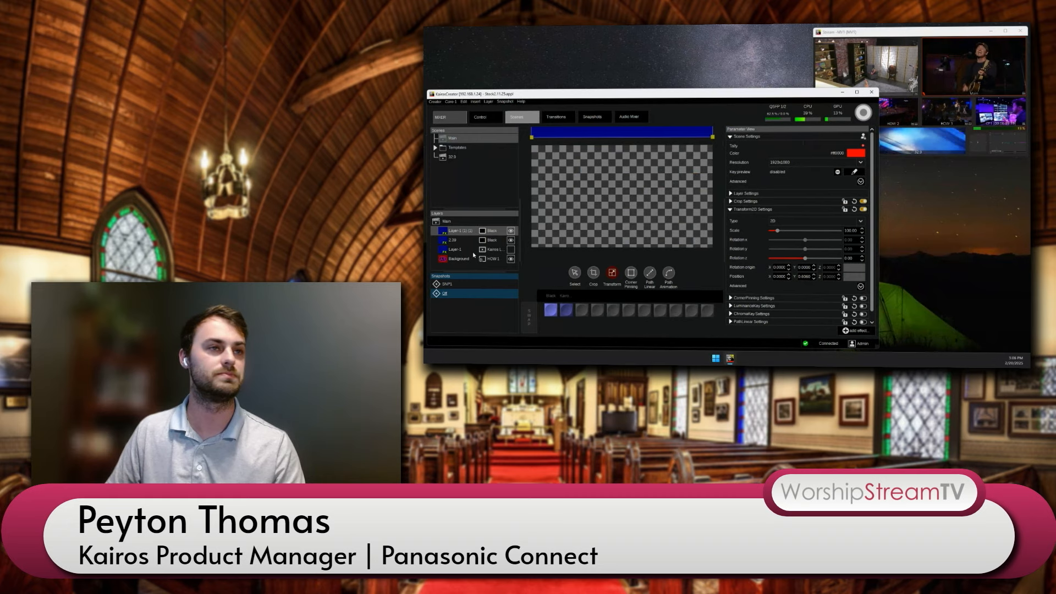
# Step: Open the 32.9 scene and select its Background layer
pyautogui.click(468, 156)
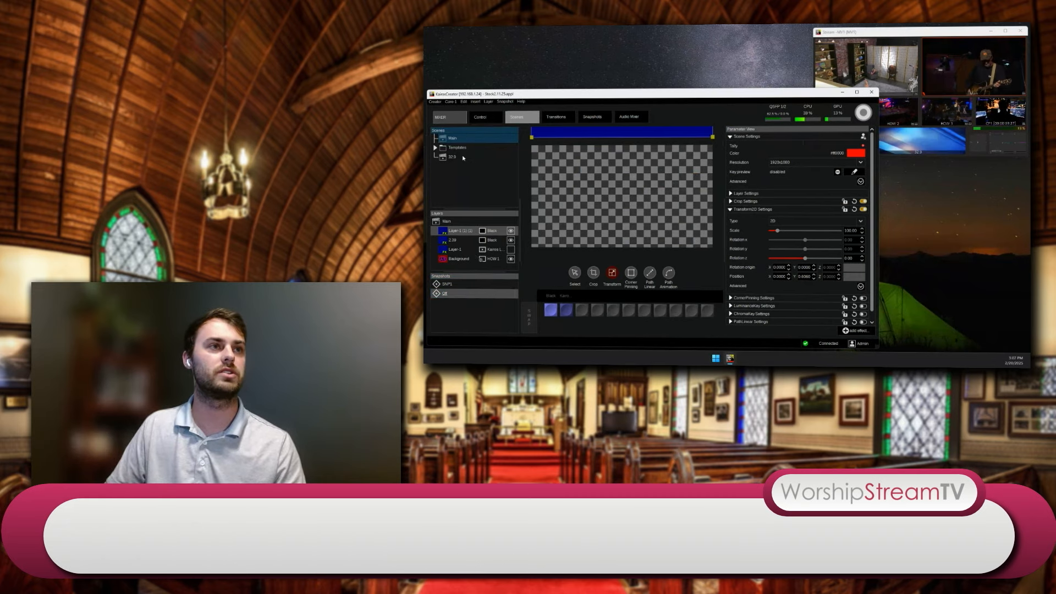
pyautogui.click(459, 158)
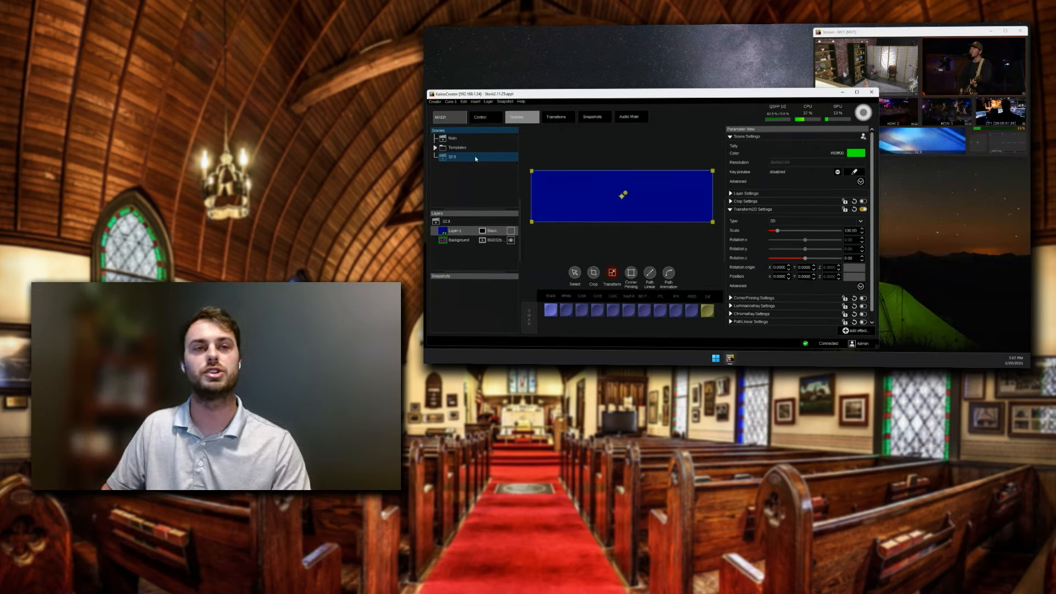
pyautogui.click(918, 81)
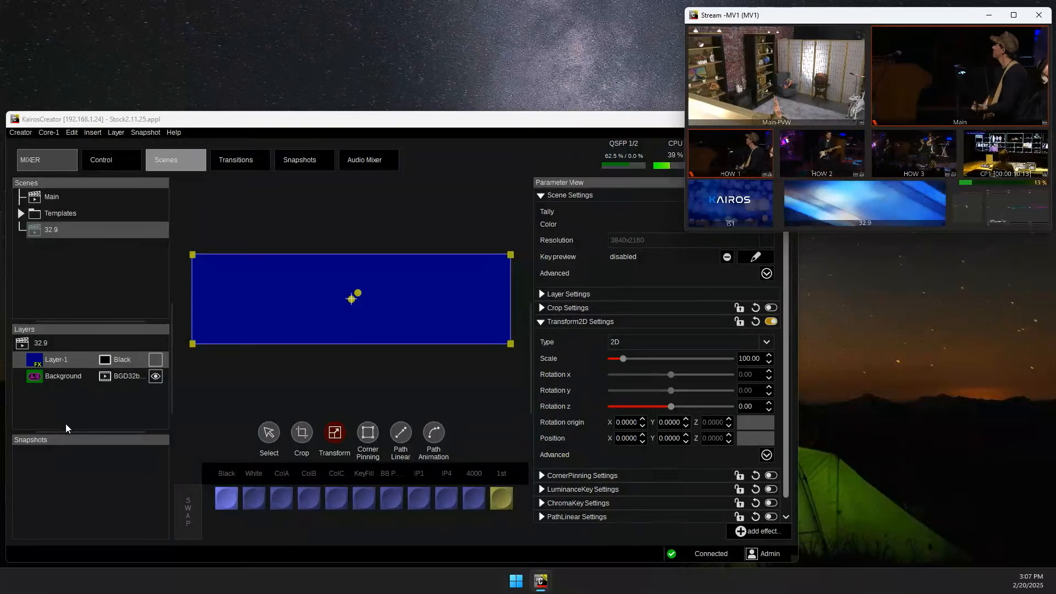
pyautogui.click(76, 376)
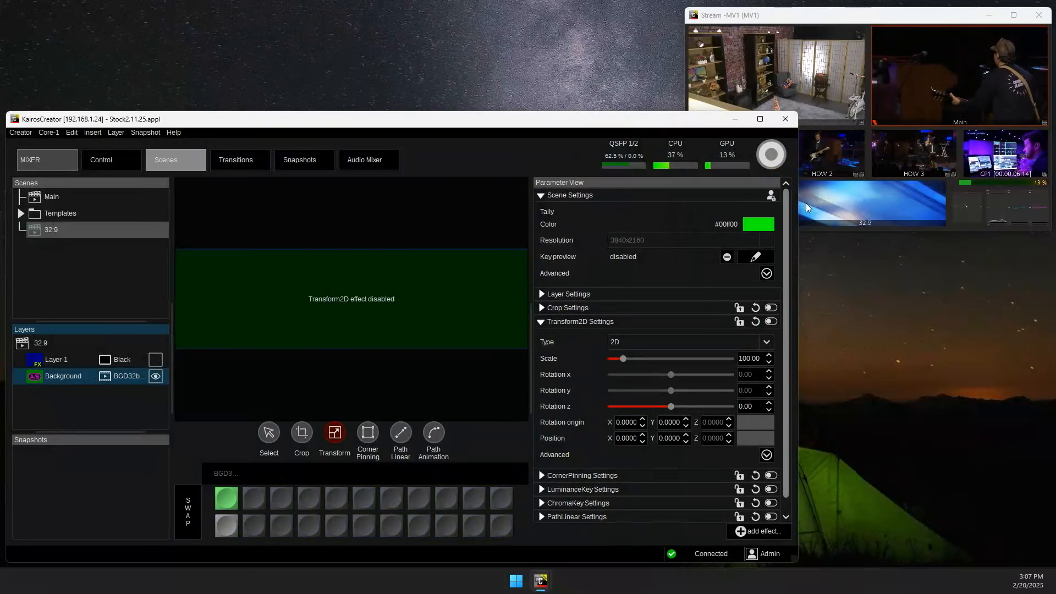
# Step: Examine the BGD32by9_2.rr background clip in the Ram Player media and return to the 32.9 scene
pyautogui.click(55, 163)
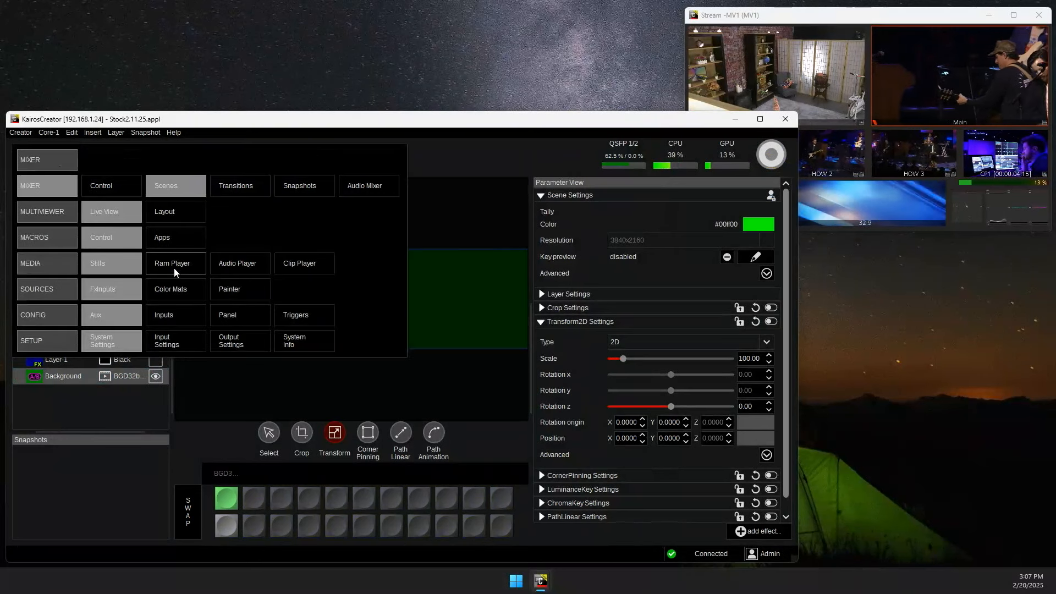
pyautogui.click(174, 264)
pyautogui.click(404, 381)
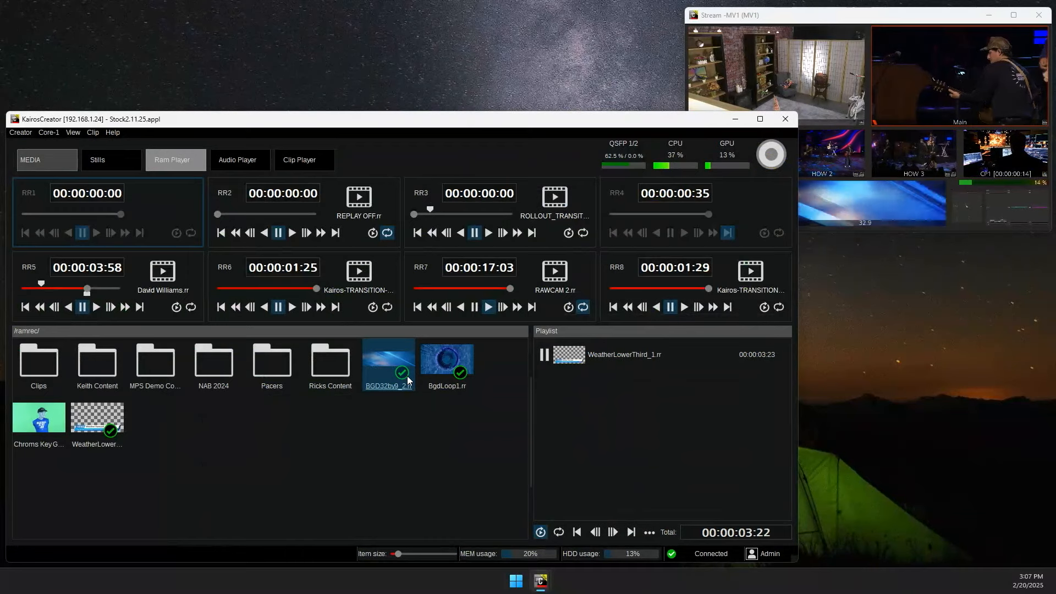
pyautogui.moveTo(406, 380)
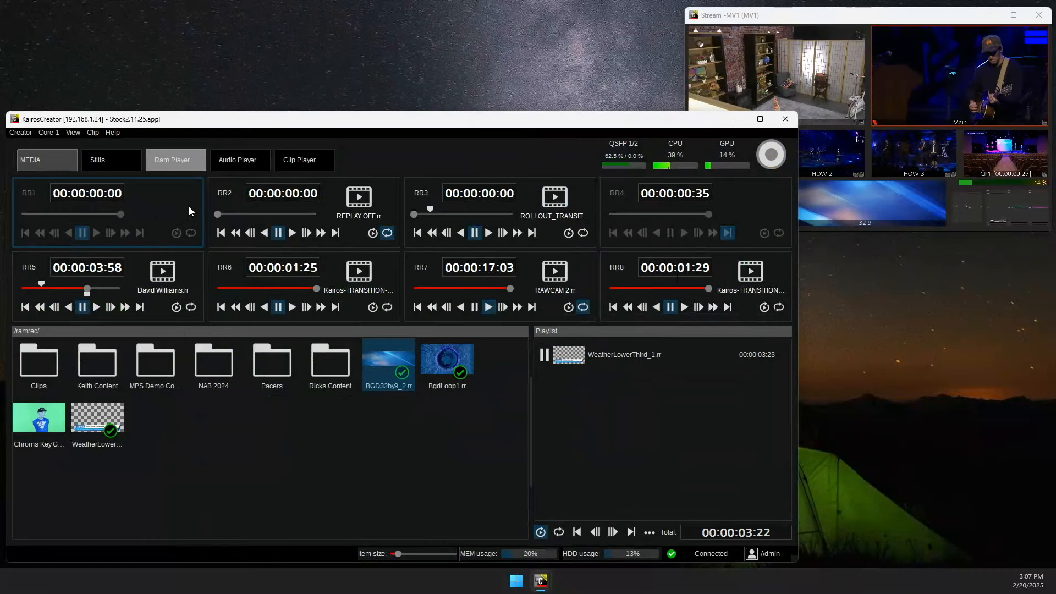
pyautogui.click(53, 166)
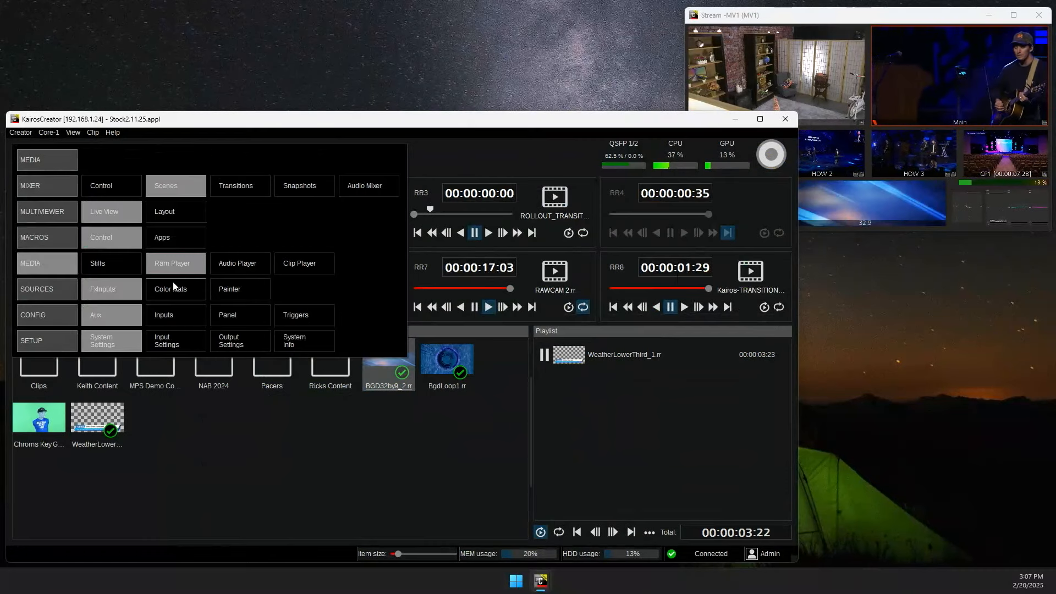
pyautogui.click(53, 164)
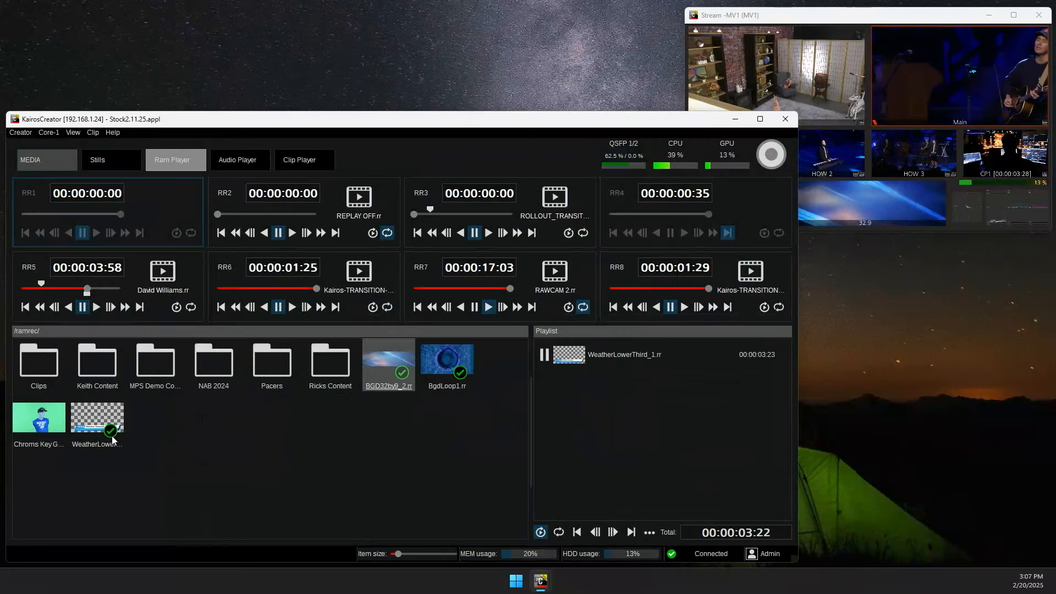
pyautogui.moveTo(117, 434)
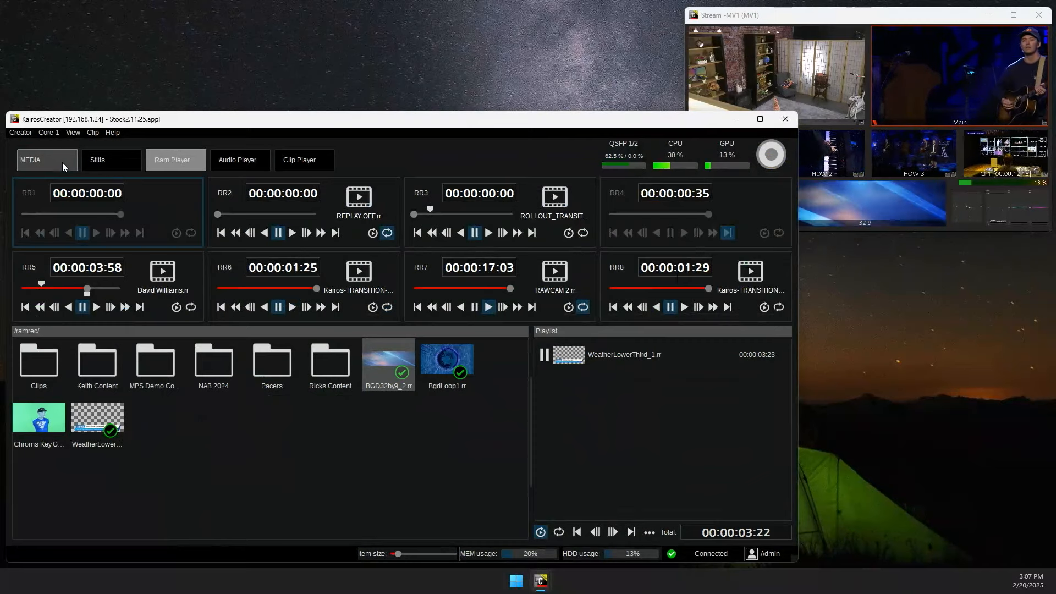
pyautogui.click(47, 159)
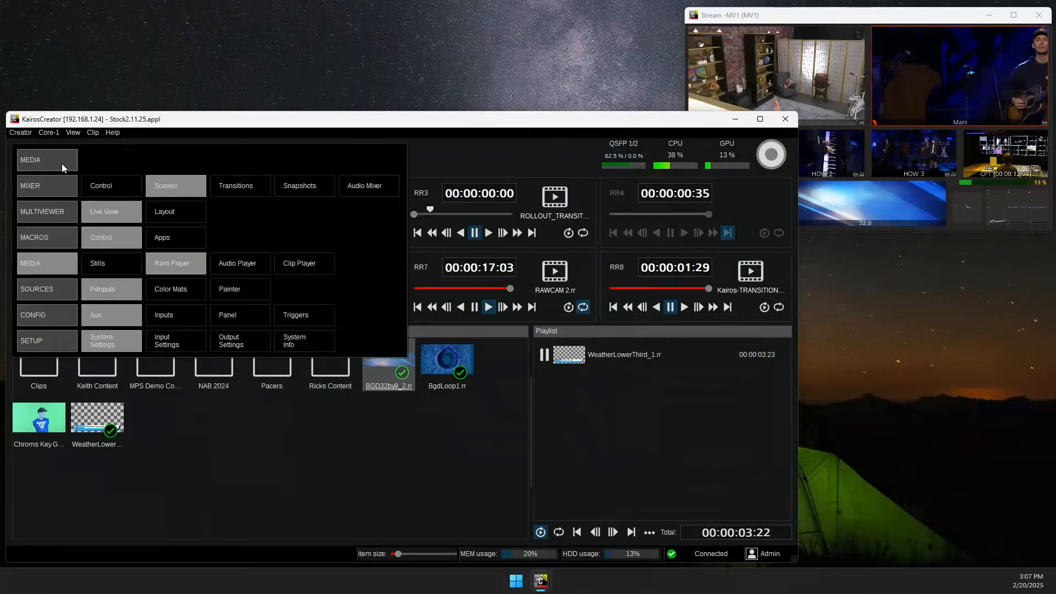
pyautogui.click(195, 190)
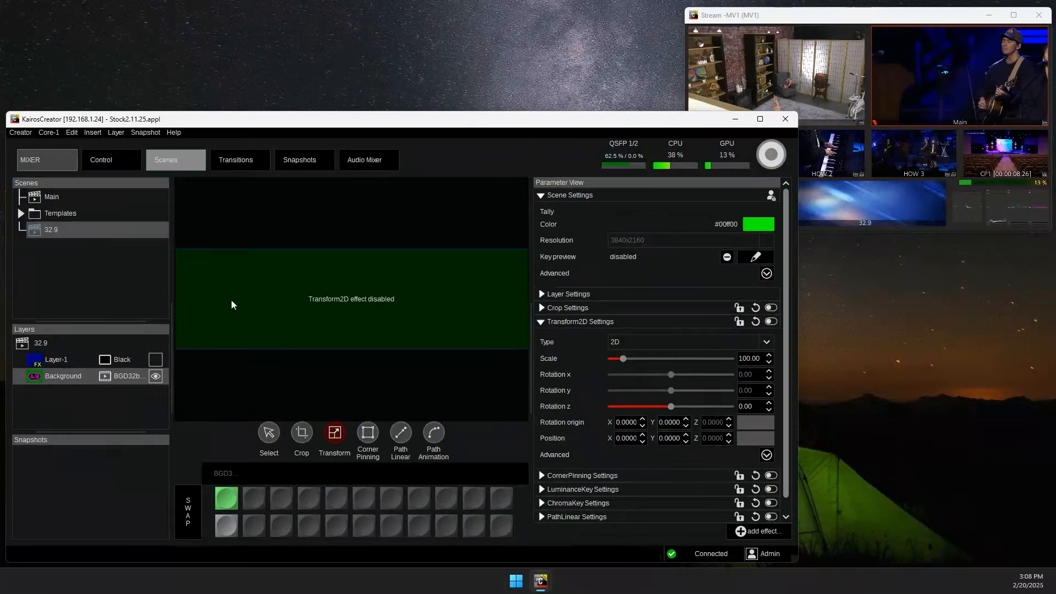
# Step: Set the source of Layer-1 in the 32.9 scene to GFX1 and make the layer visible
pyautogui.click(68, 377)
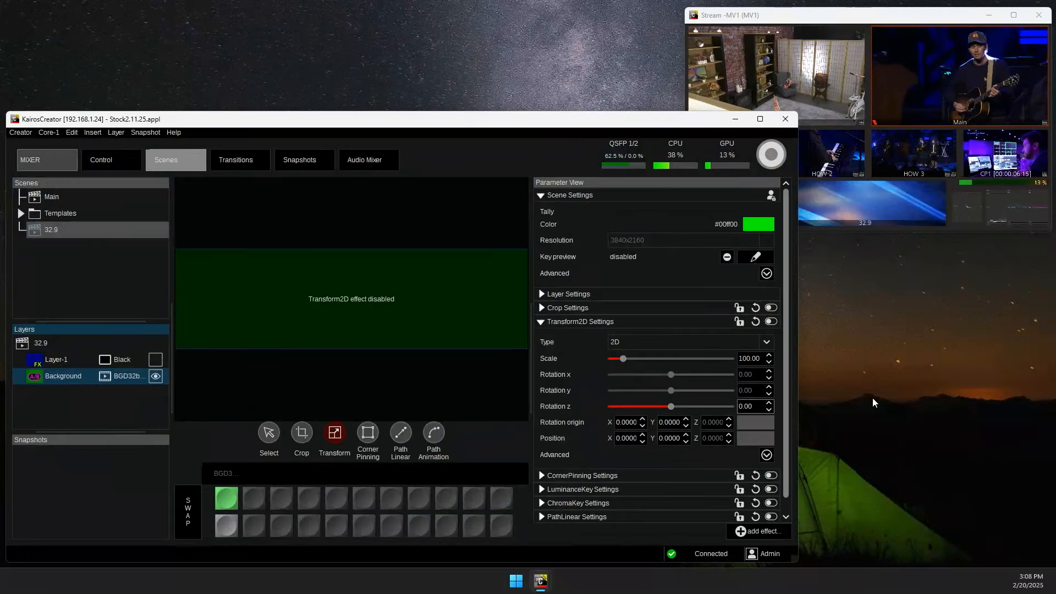
pyautogui.click(69, 364)
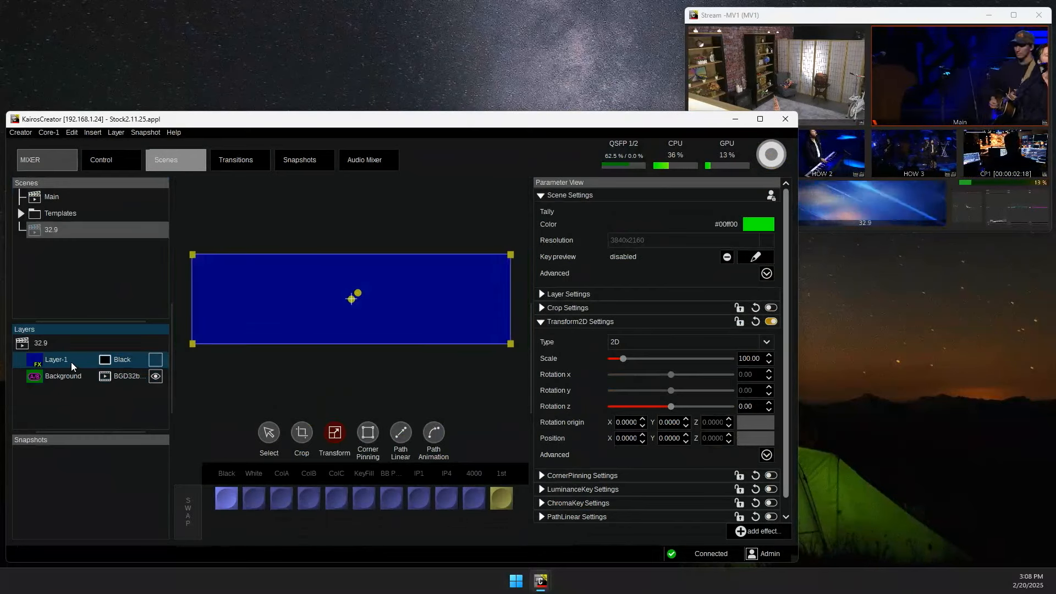
pyautogui.rightClick(69, 359)
pyautogui.click(119, 395)
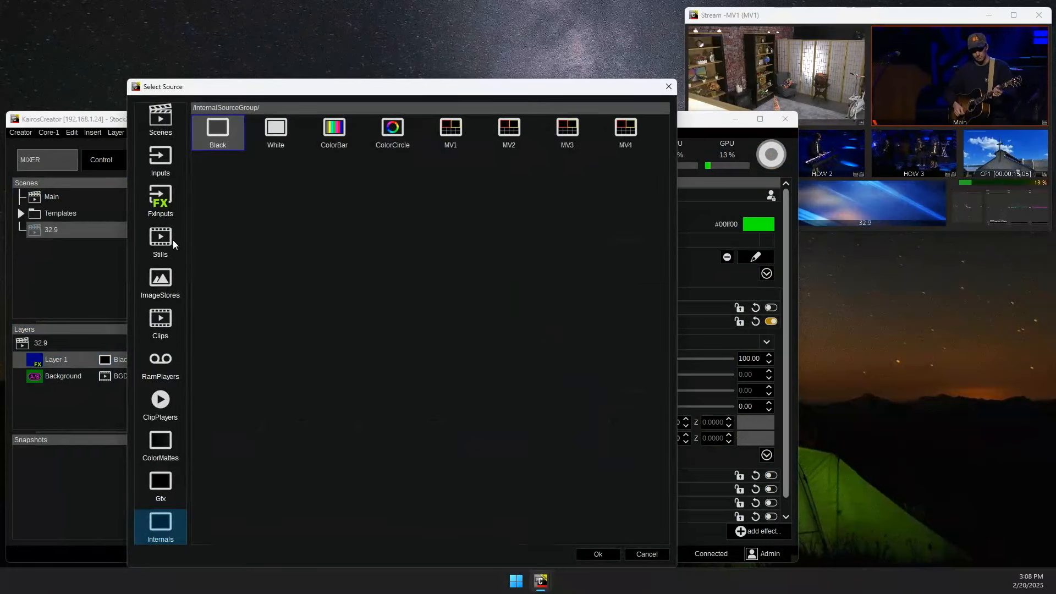
pyautogui.click(158, 480)
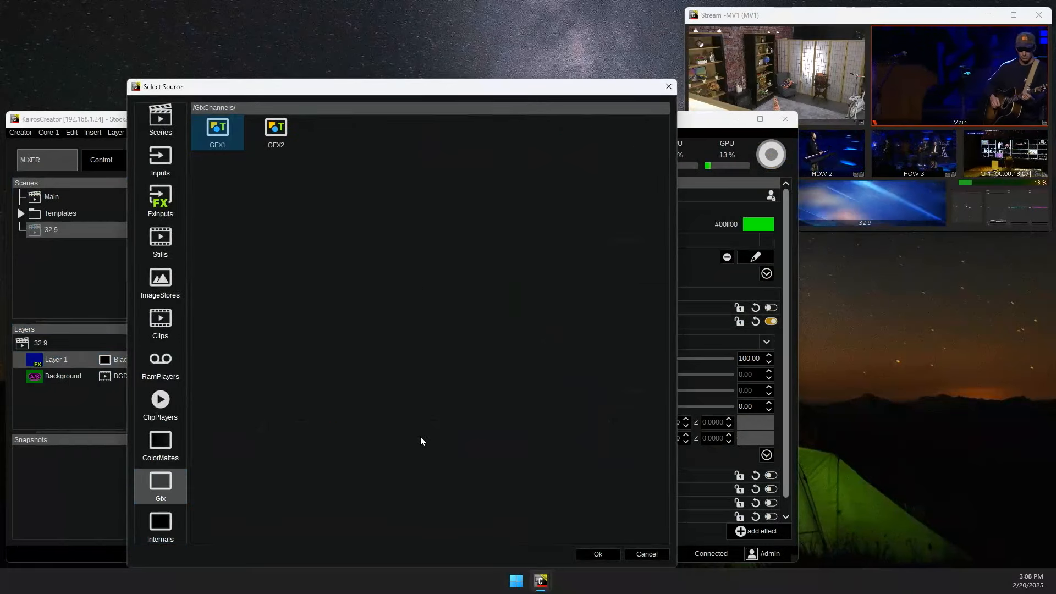
pyautogui.click(598, 554)
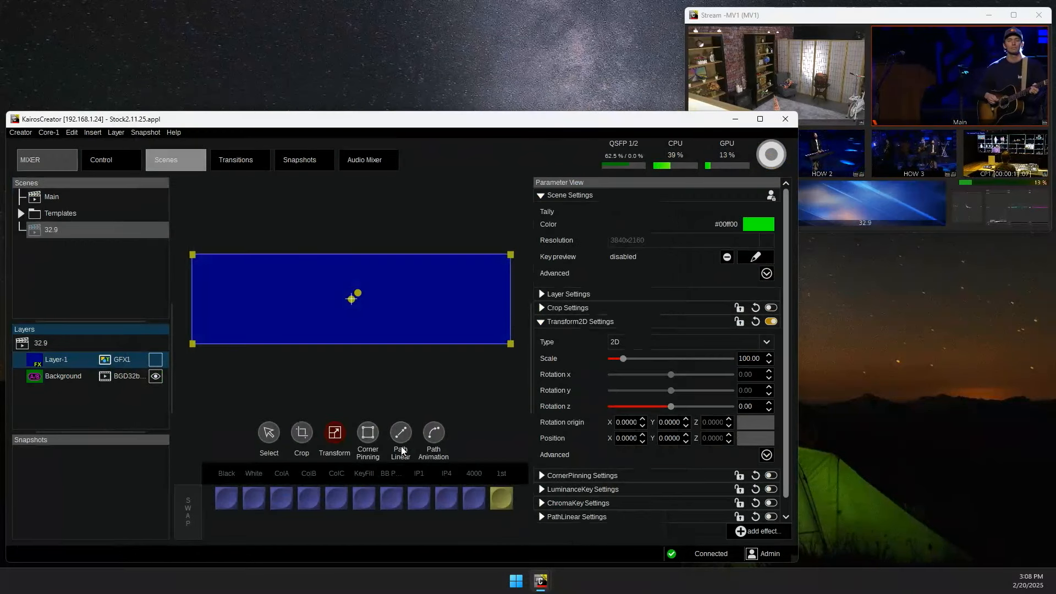
pyautogui.click(156, 360)
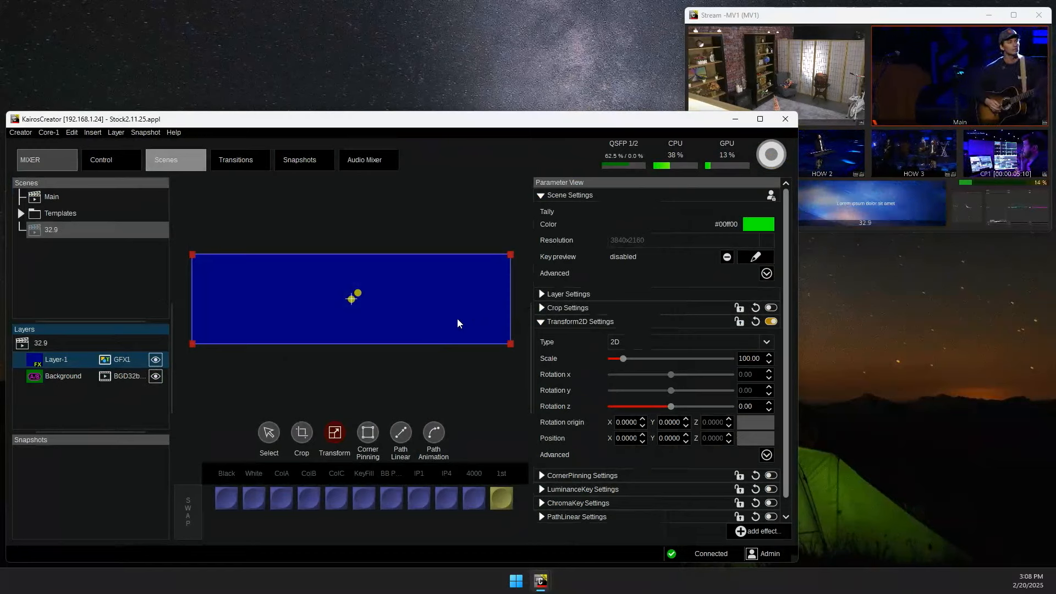
# Step: Try moving Layer-1 downward in the 32.9 canvas, and undo both moves
pyautogui.moveTo(451, 313); pyautogui.dragTo(437, 315)
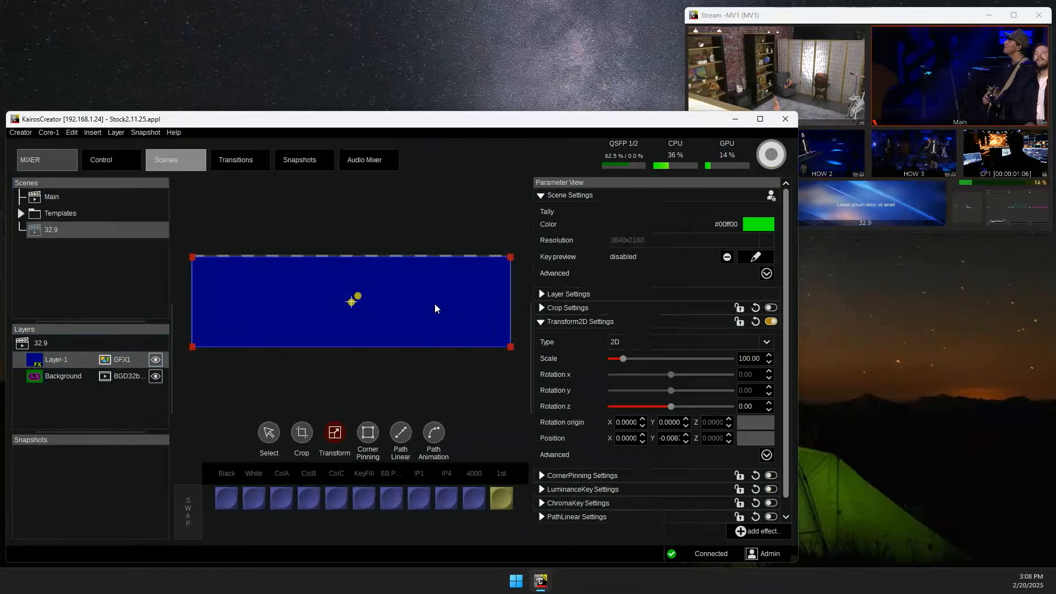
pyautogui.moveTo(434, 302); pyautogui.dragTo(435, 327)
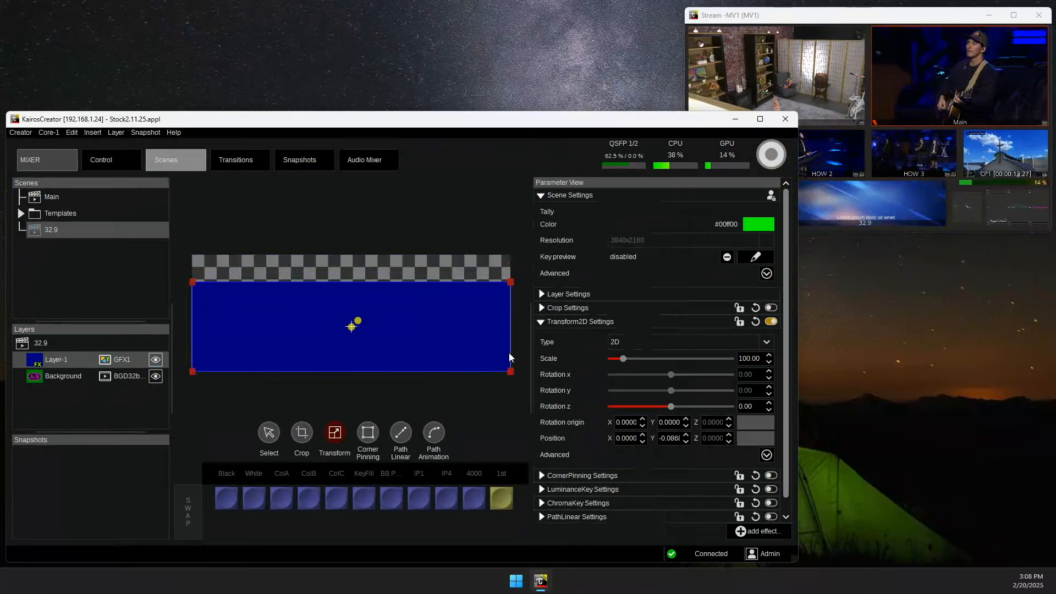
pyautogui.hotkey('ctrl', 'z')
pyautogui.hotkey('ctrl', 'z')
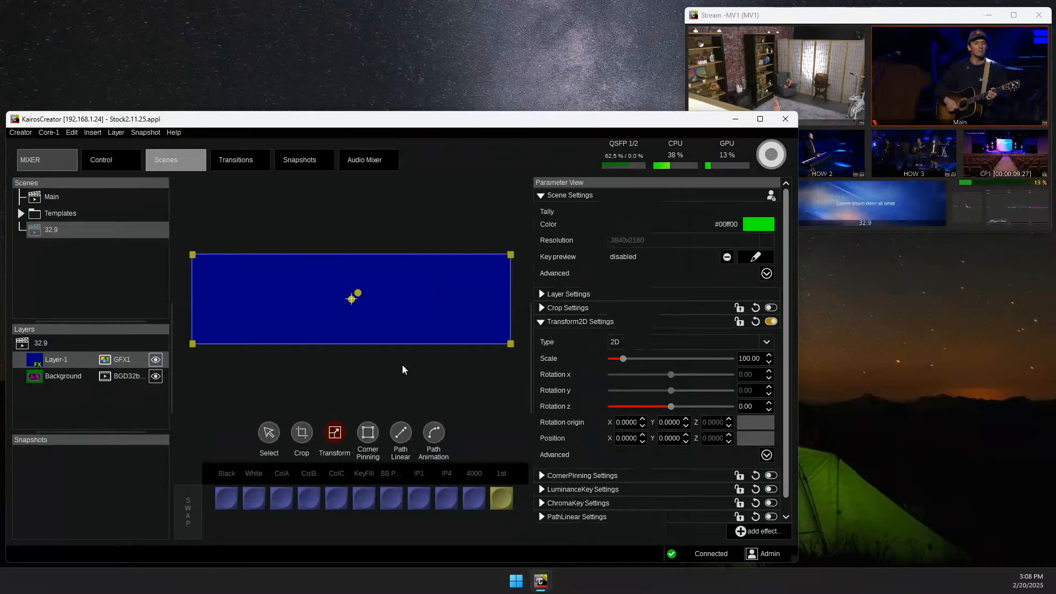
# Step: Move Layer-1 left to an X position of about -0.248 and add a new layer named Main to the 32.9 scene
pyautogui.moveTo(395, 337); pyautogui.dragTo(364, 309)
pyautogui.click(59, 400)
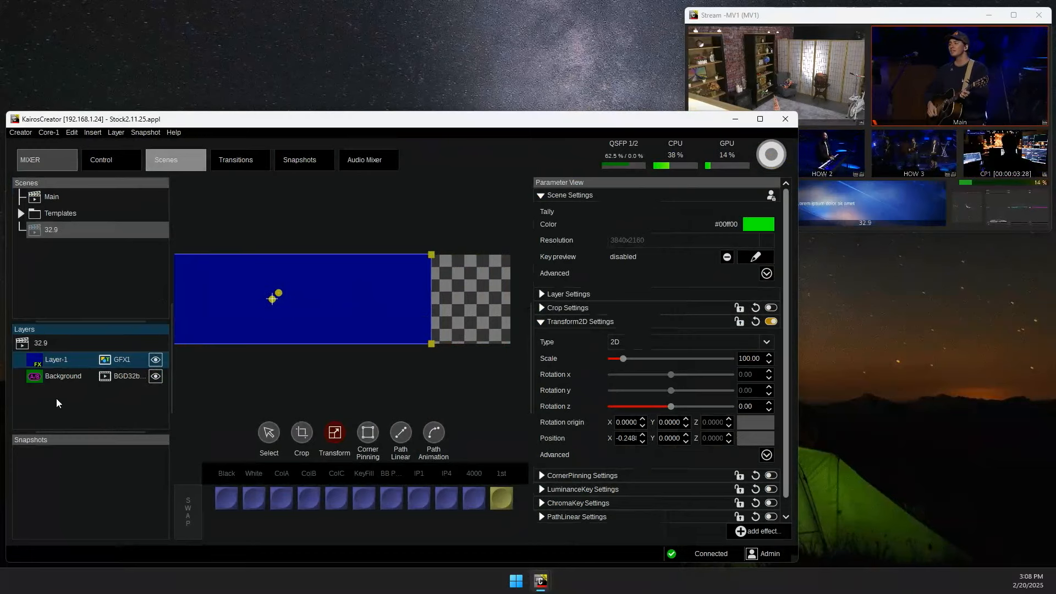
pyautogui.rightClick(60, 399)
pyautogui.click(70, 407)
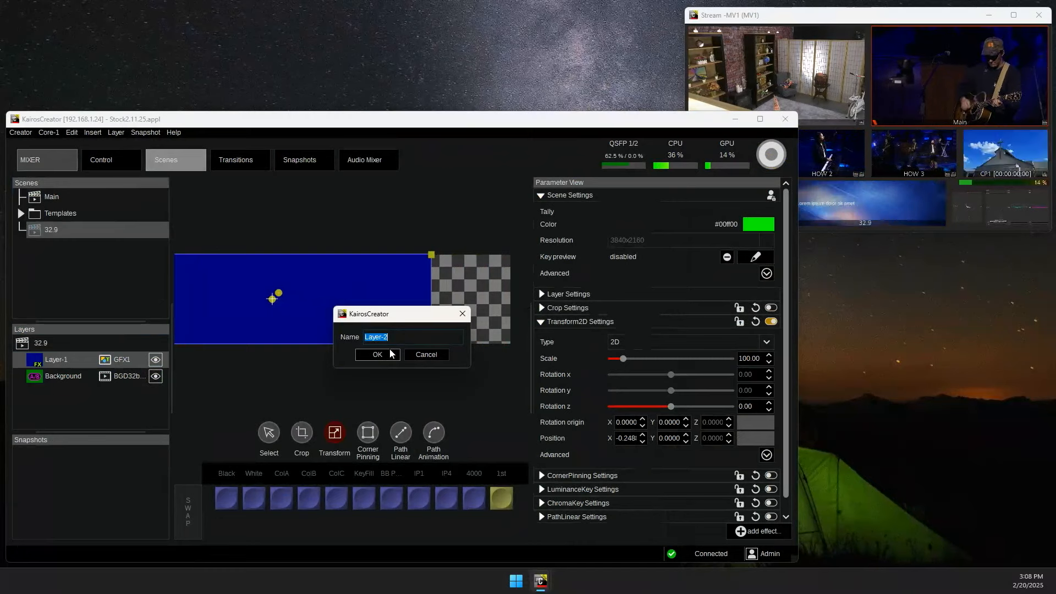
pyautogui.click(391, 353)
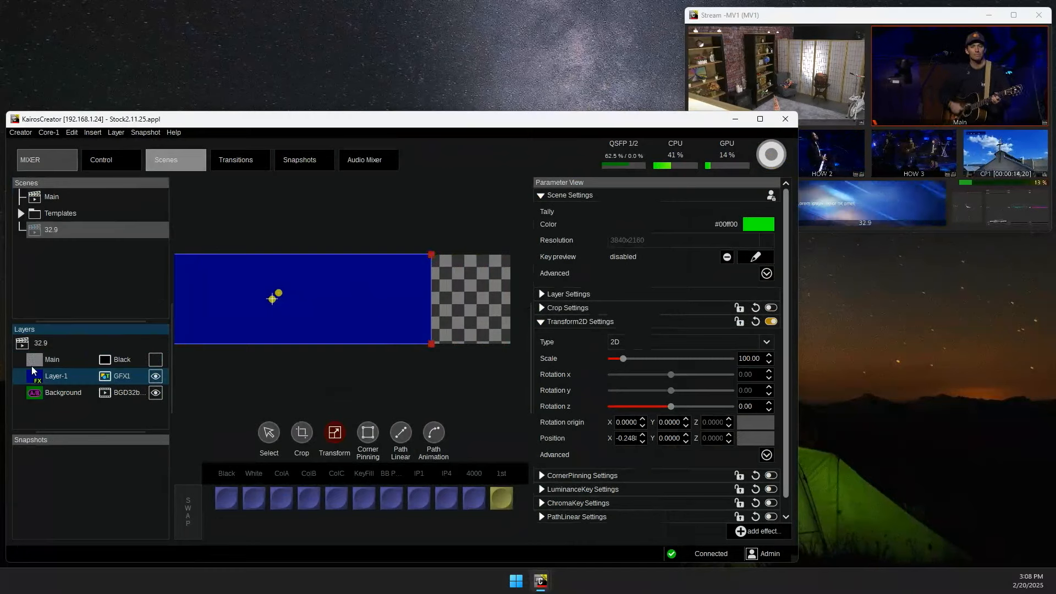
# Step: Set the source of the new Main layer to the Main scene and make the layer visible
pyautogui.click(56, 360)
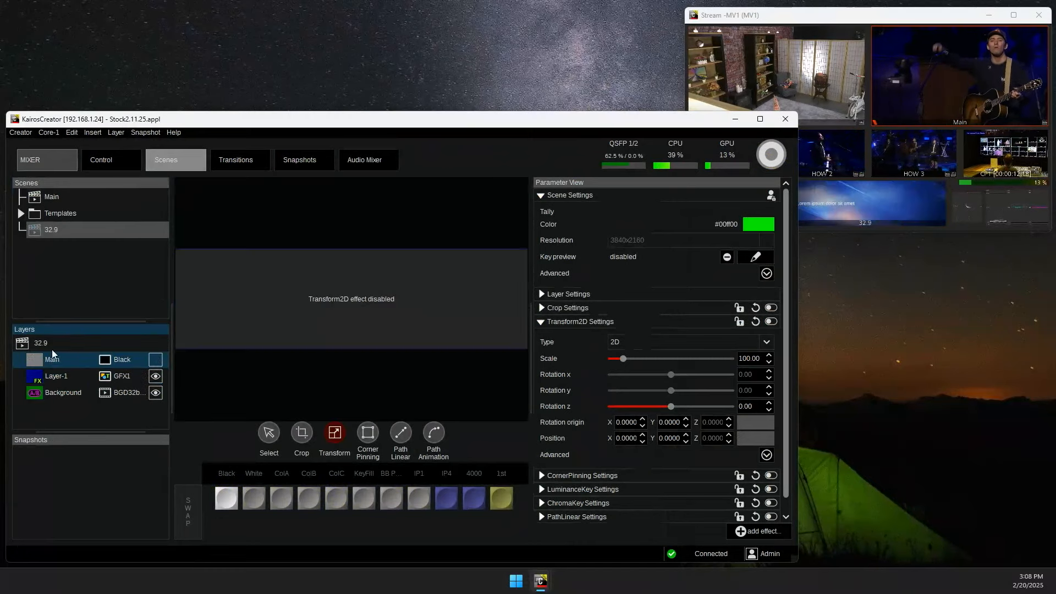
pyautogui.rightClick(62, 357)
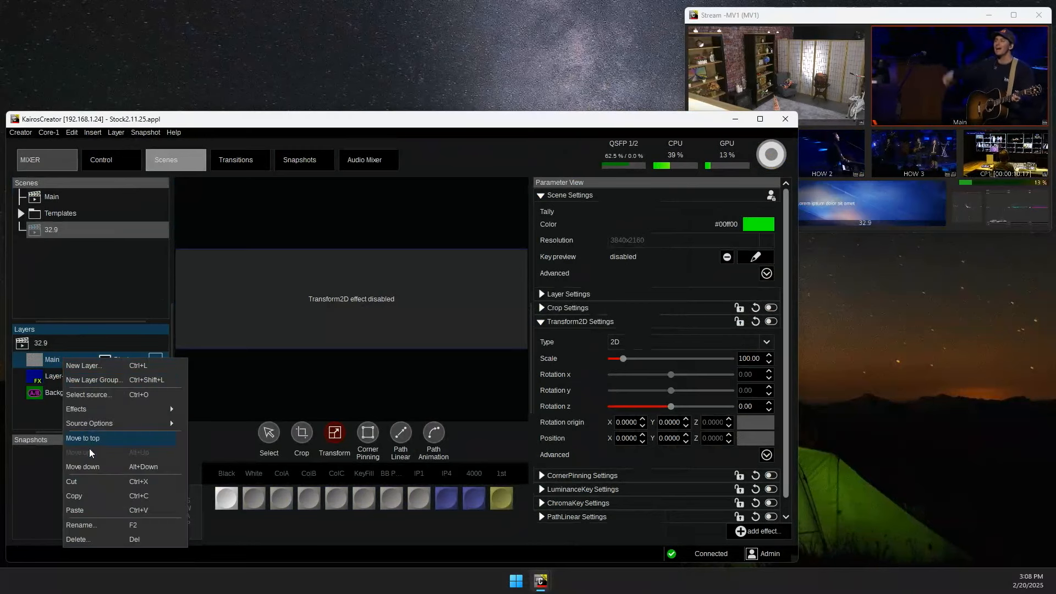
pyautogui.click(88, 395)
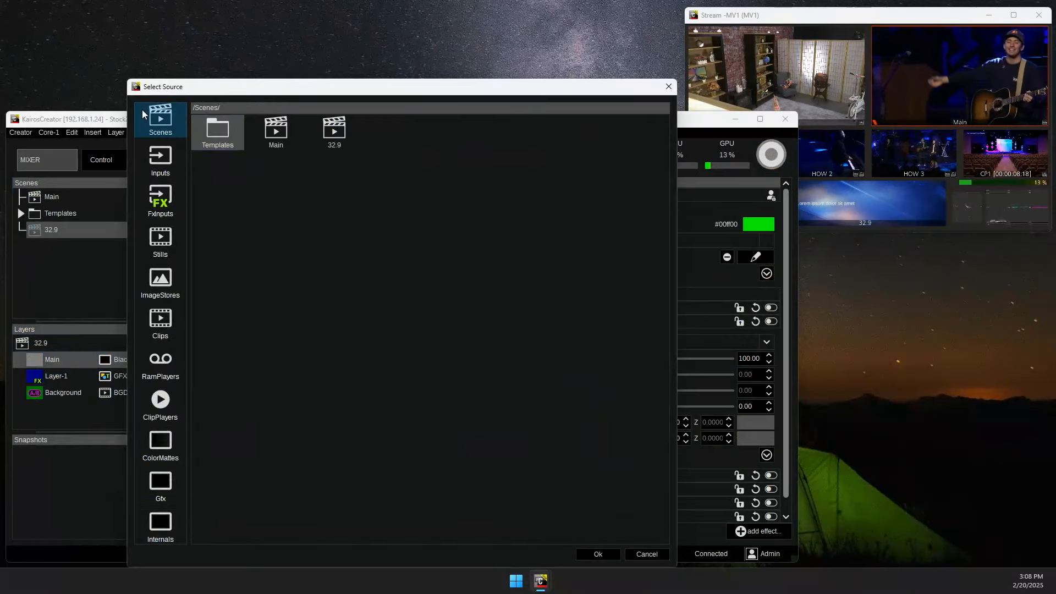
pyautogui.click(278, 131)
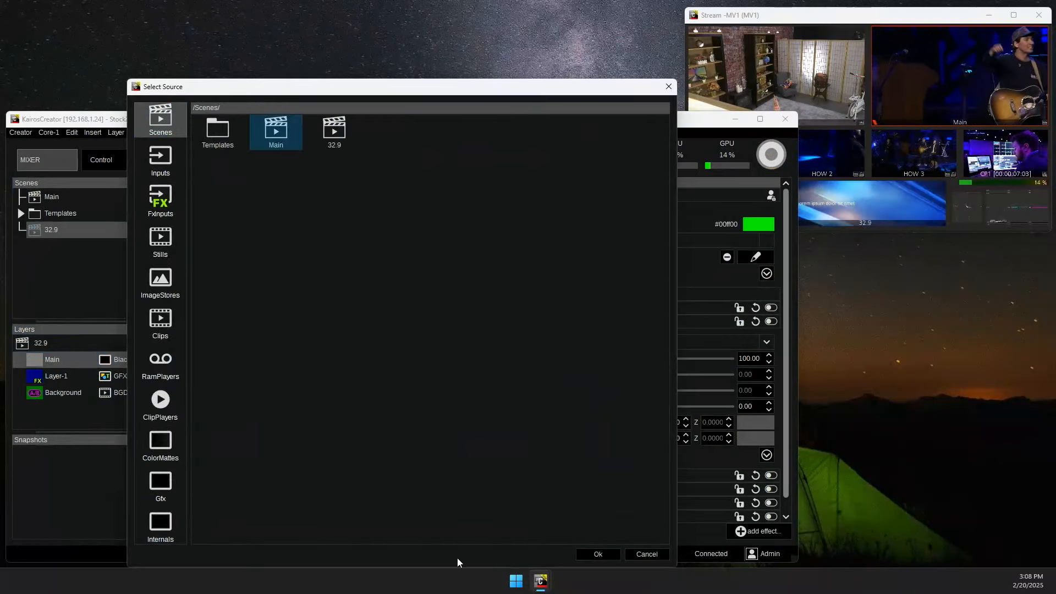
pyautogui.click(589, 553)
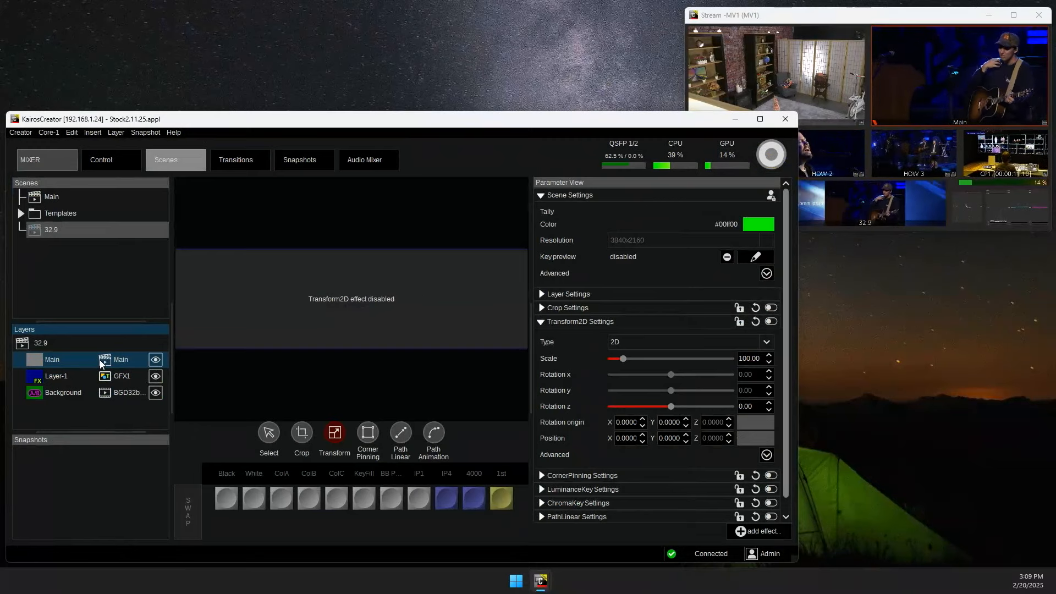
# Step: Enable Transform2D on the Main layer, scale it to about 77.88 and move it right to an X position of about 0.245
pyautogui.click(771, 322)
pyautogui.moveTo(510, 343); pyautogui.dragTo(497, 311)
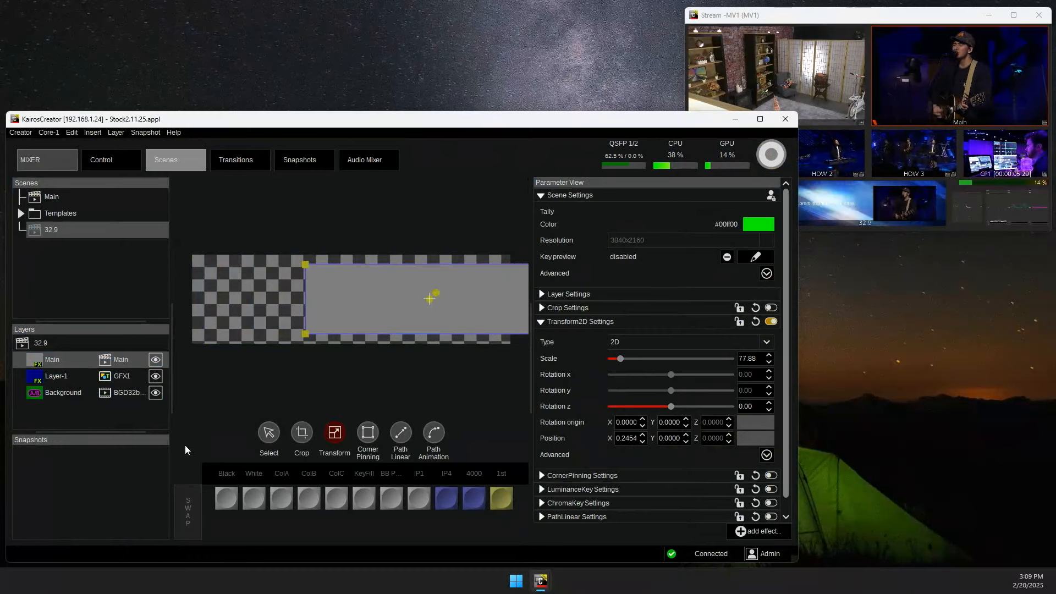
# Step: Try a horizontal resolution of 30720 and a smaller width for the 32.9 scene, and restore it to 3840
pyautogui.click(766, 273)
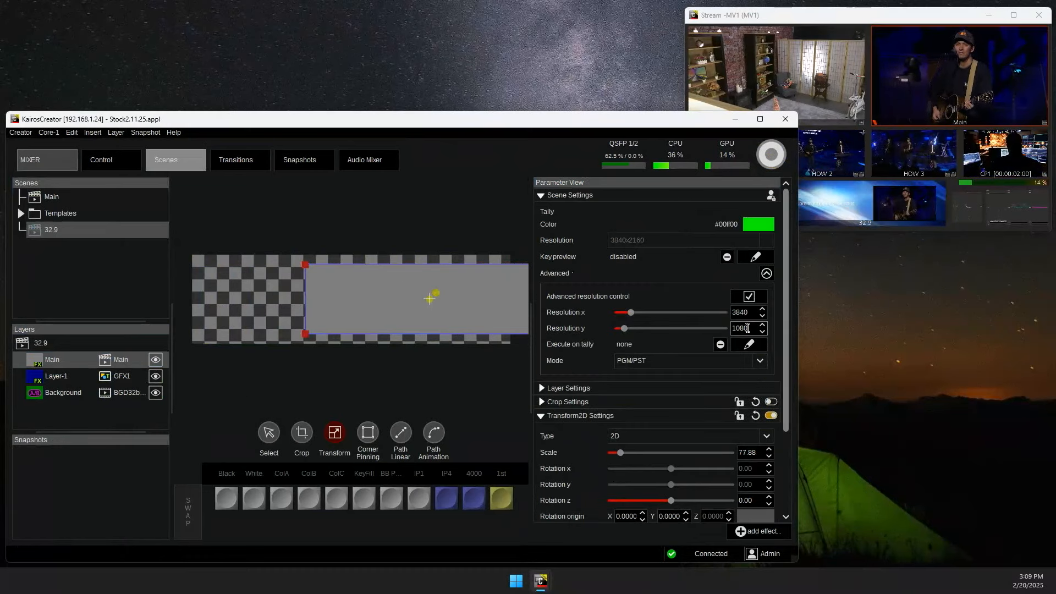
pyautogui.moveTo(632, 311); pyautogui.dragTo(727, 315)
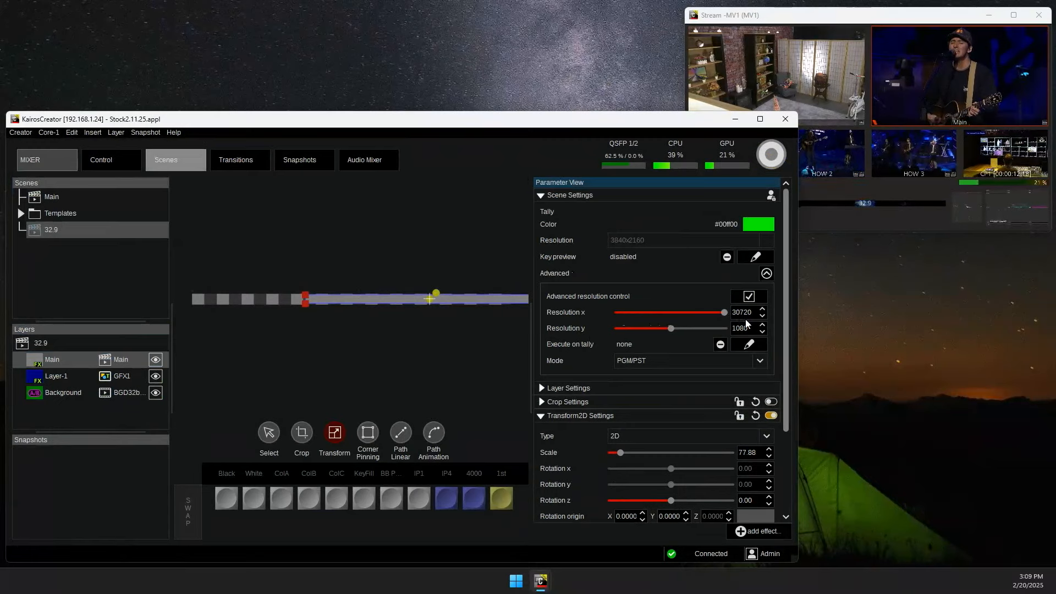
pyautogui.moveTo(725, 321); pyautogui.dragTo(672, 313)
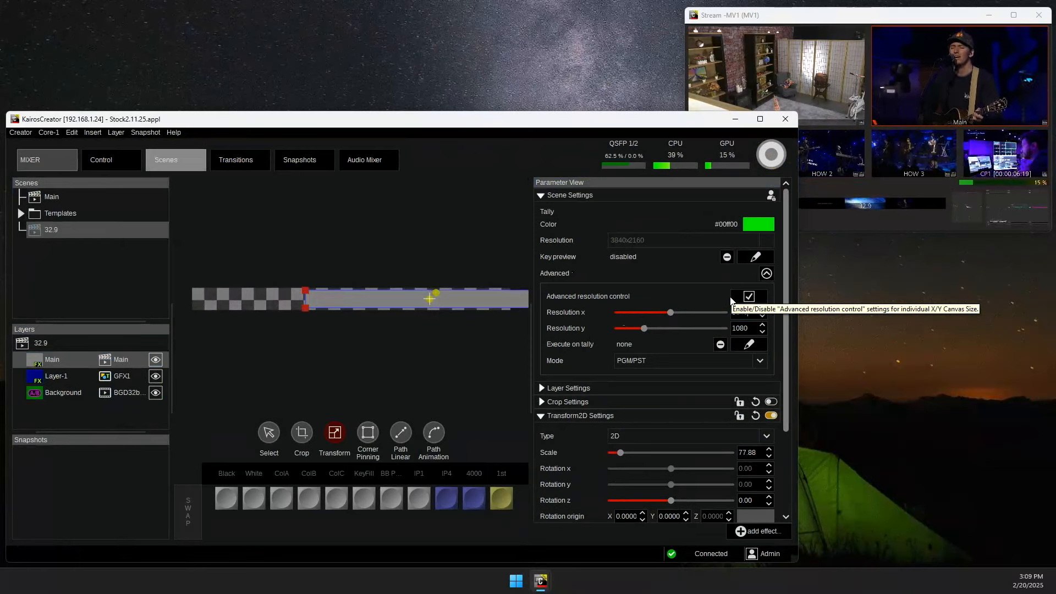
pyautogui.press('Return')
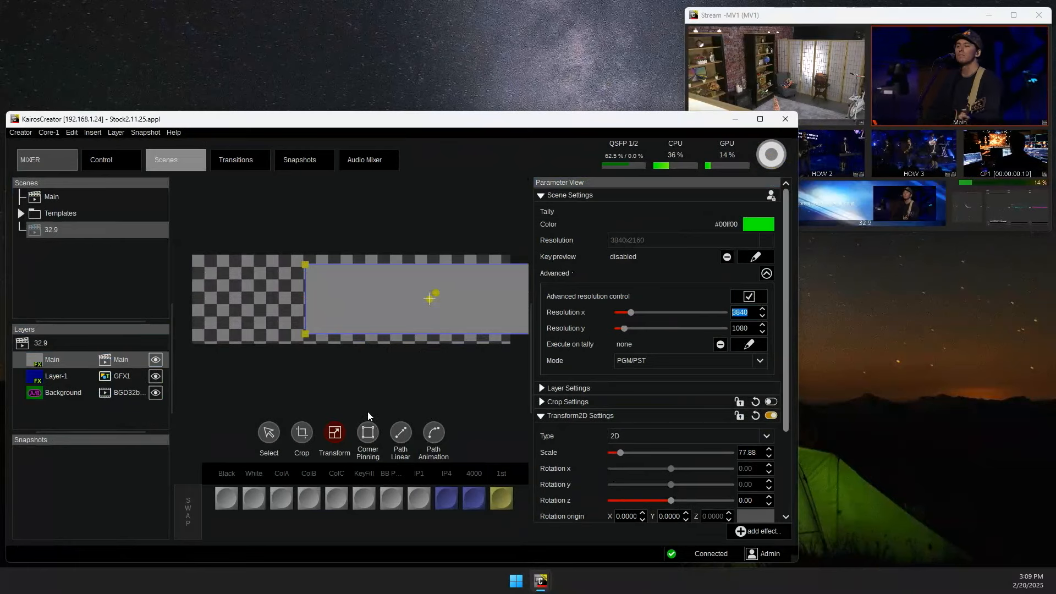
pyautogui.moveTo(464, 318); pyautogui.dragTo(450, 298)
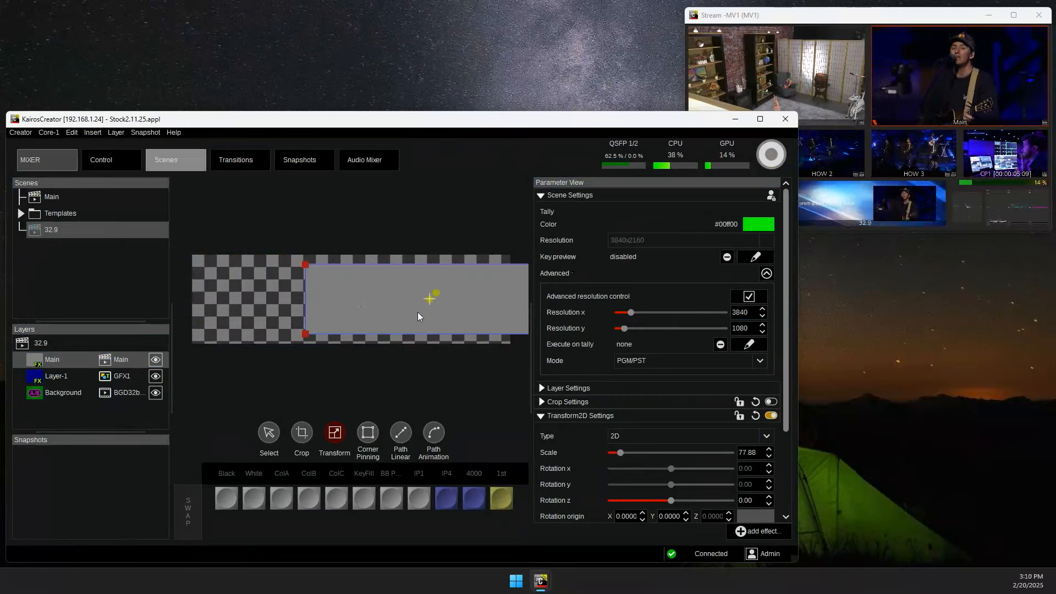
# Step: Look through the media stills library and the clips stored in the Ram Player
pyautogui.click(68, 164)
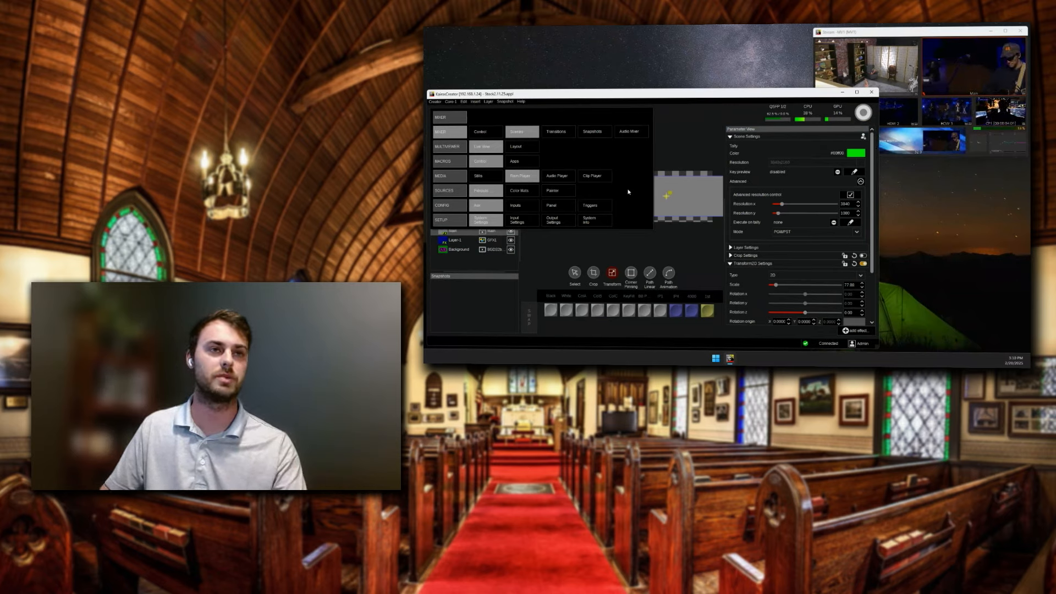
pyautogui.click(600, 175)
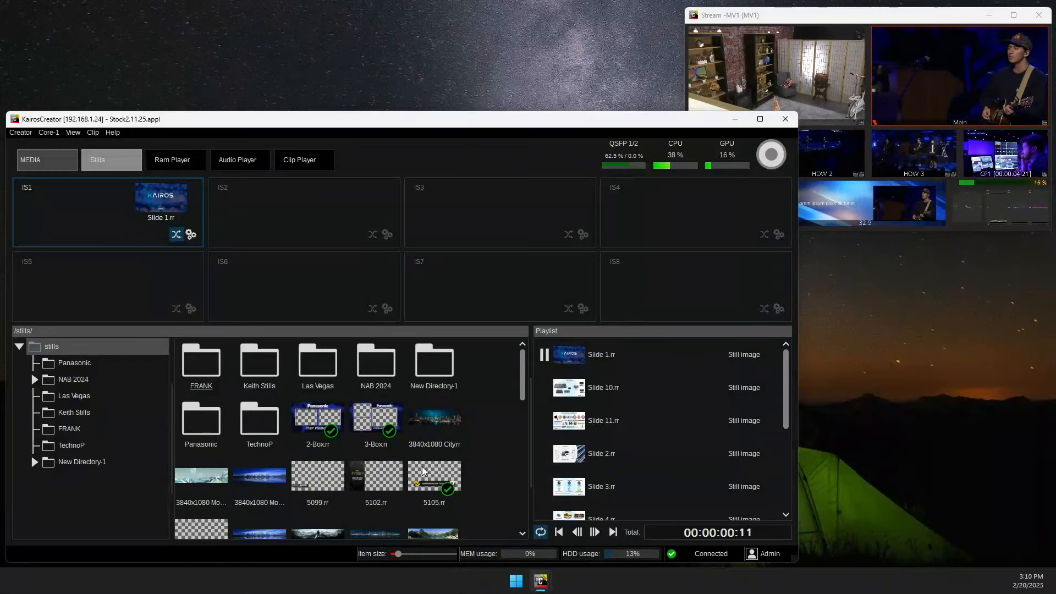
pyautogui.click(173, 161)
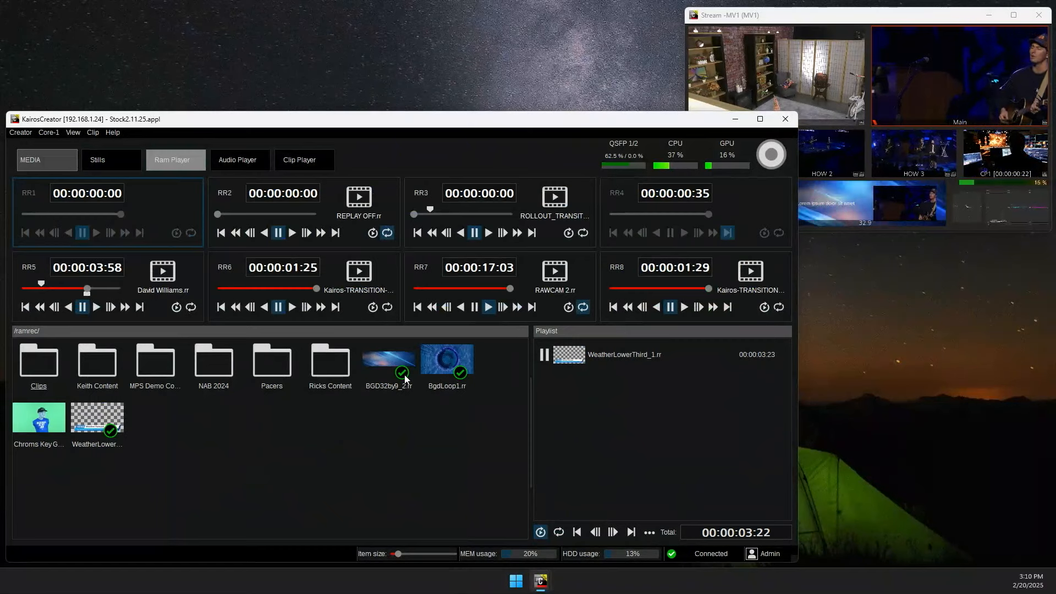
pyautogui.moveTo(402, 375)
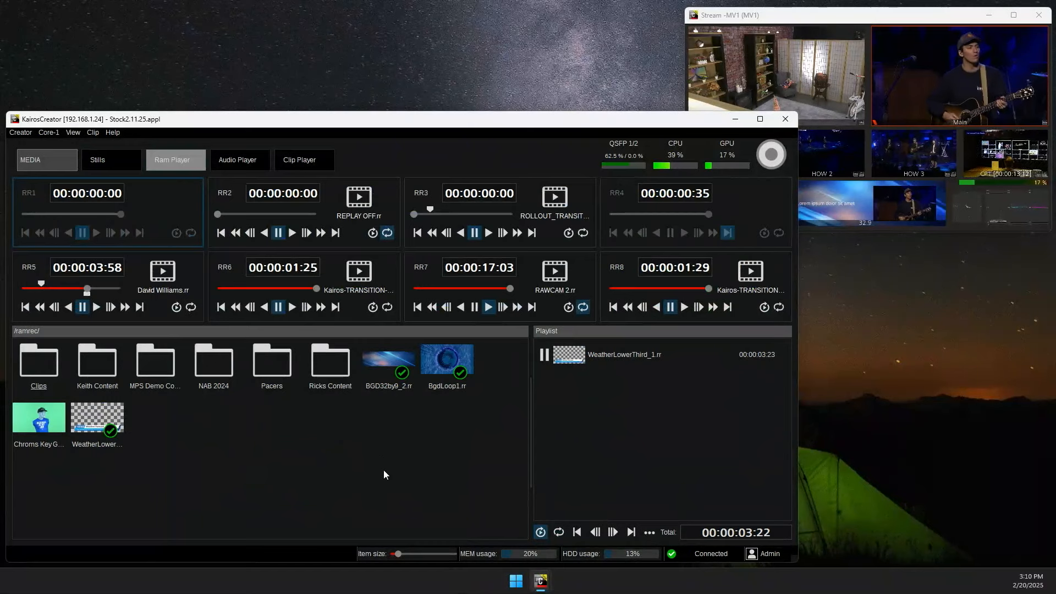
# Step: Open the streaming category of the input settings and examine the connection types available for Stream1
pyautogui.click(45, 163)
pyautogui.click(181, 342)
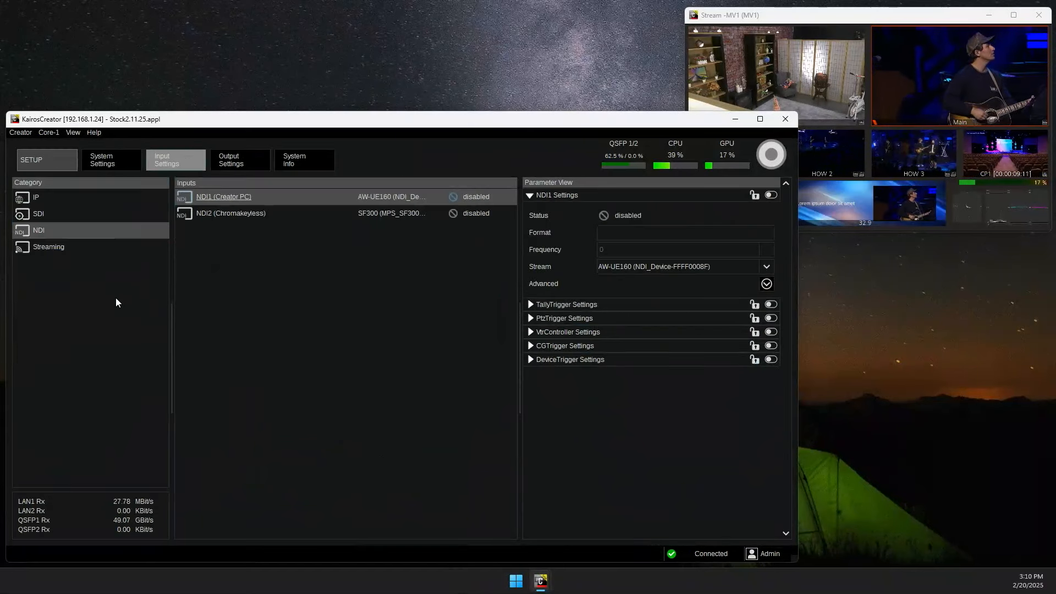
pyautogui.click(85, 248)
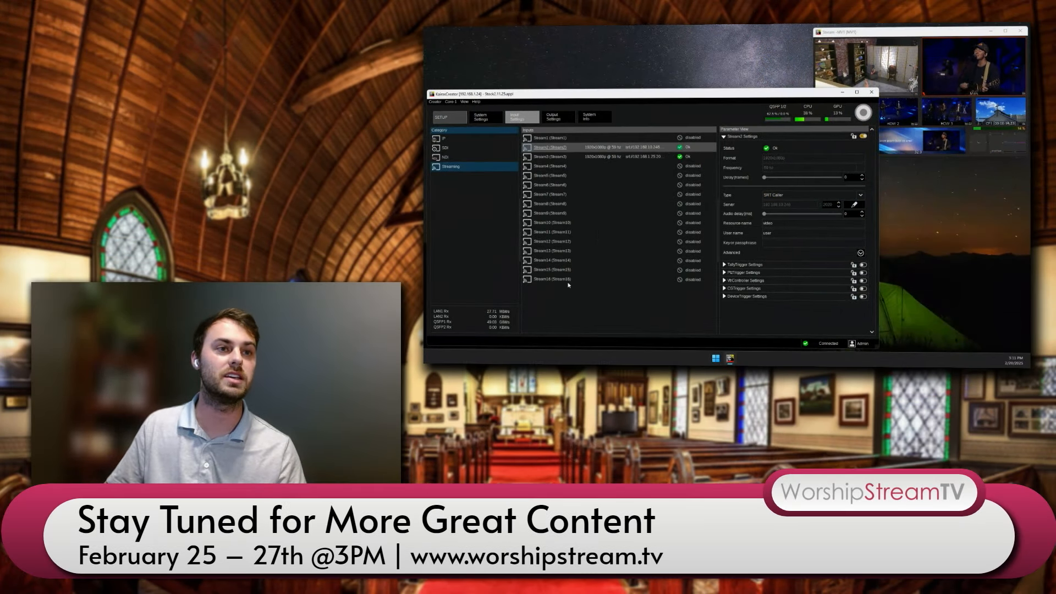
pyautogui.click(550, 137)
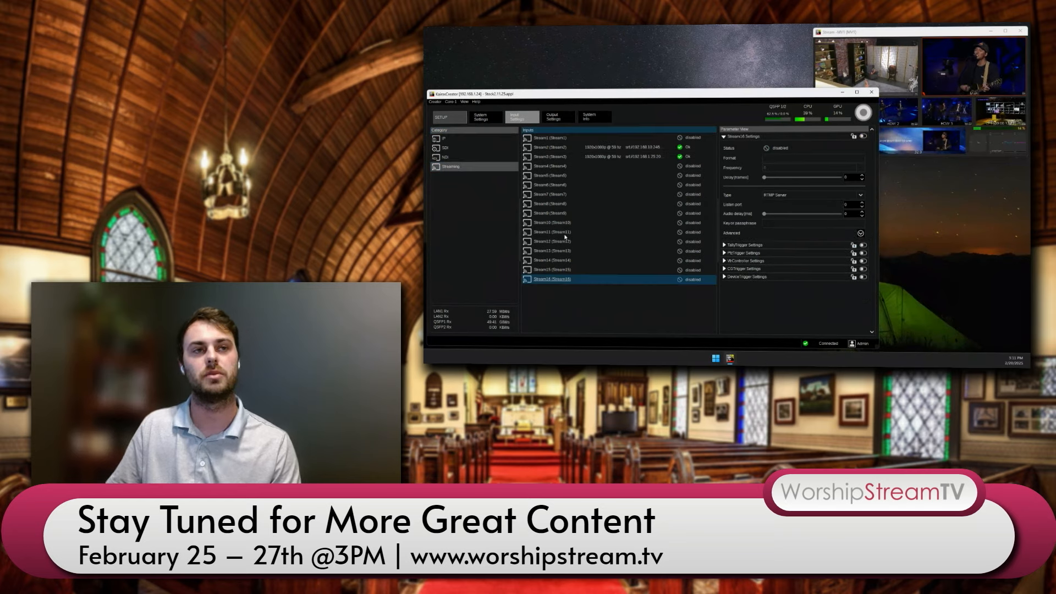
pyautogui.click(797, 194)
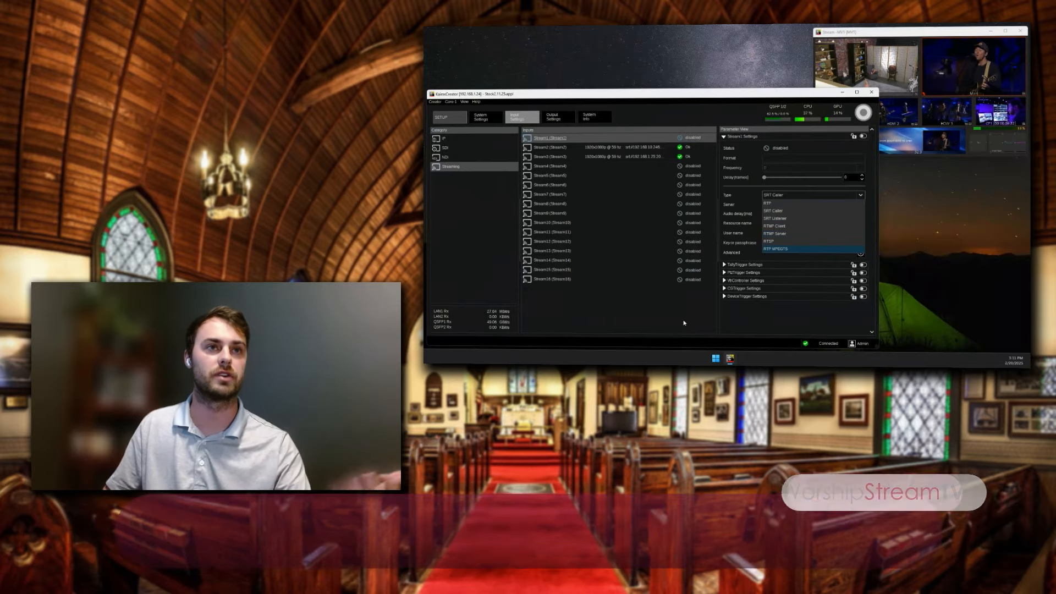
pyautogui.click(620, 131)
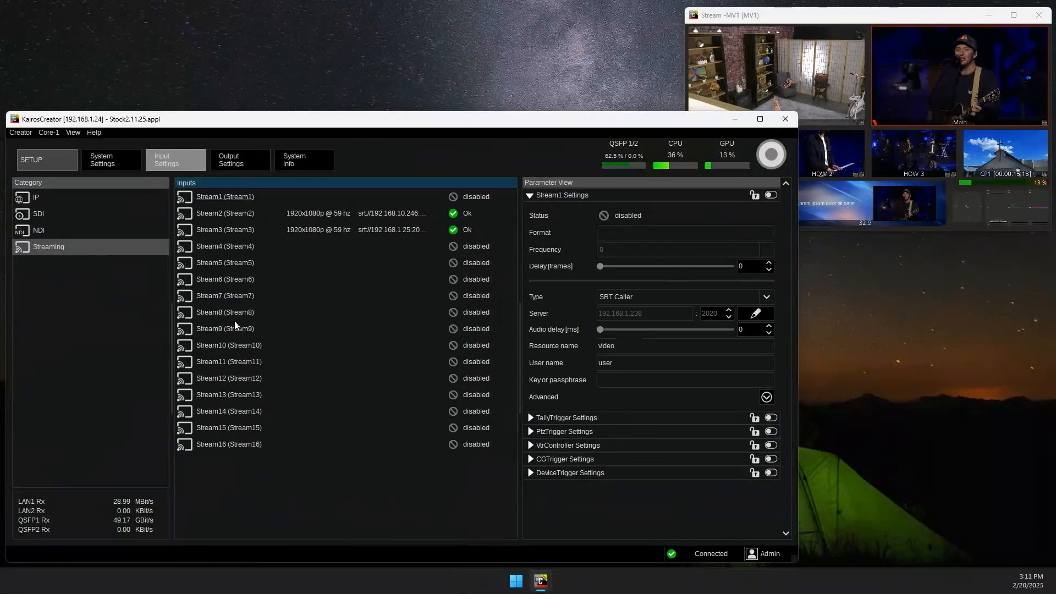
# Step: Examine the stream outputs in the output settings
pyautogui.click(237, 160)
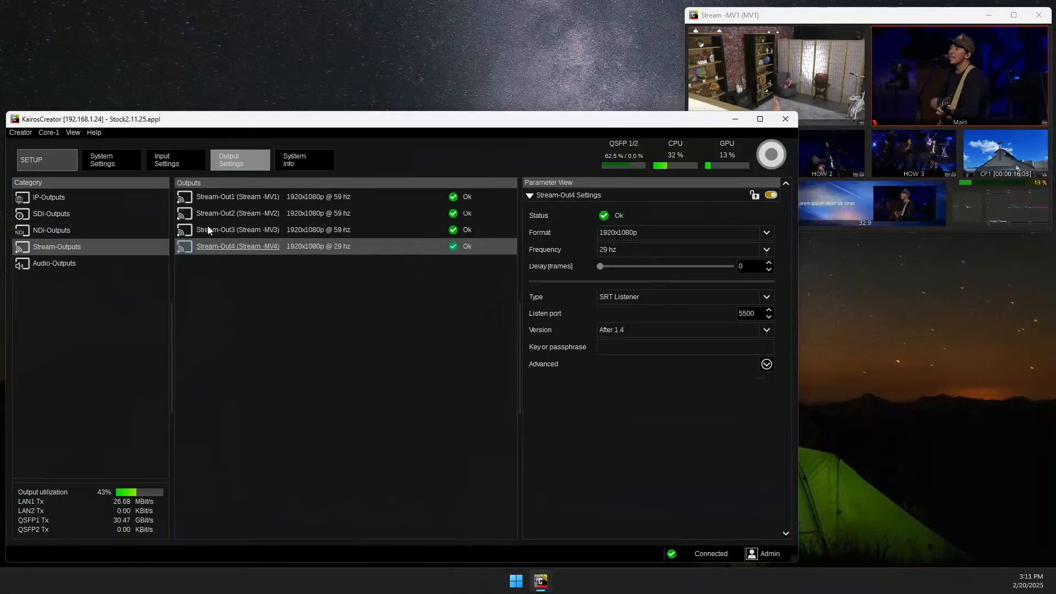
pyautogui.click(51, 164)
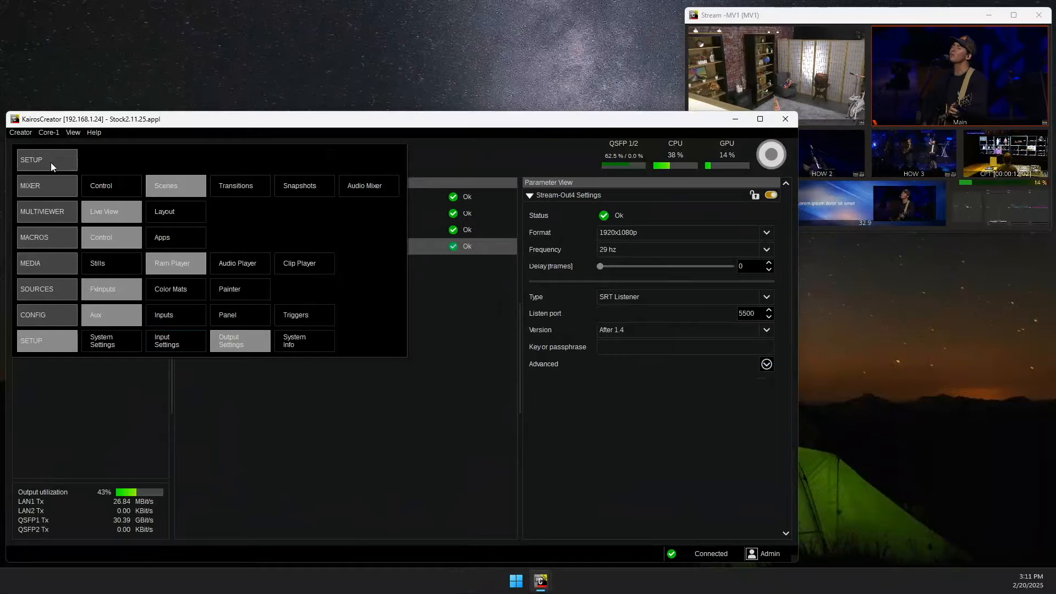
pyautogui.click(190, 189)
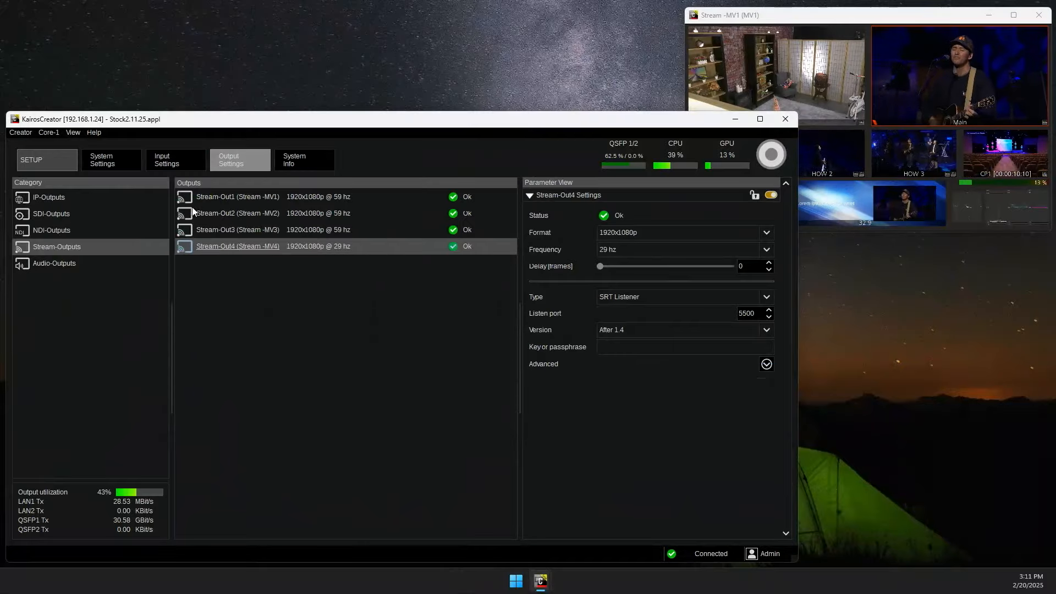